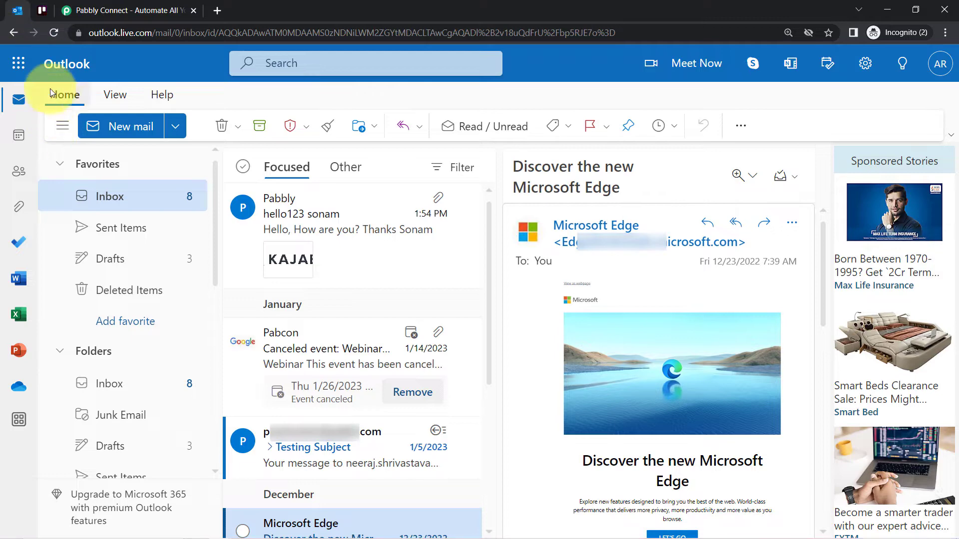
Switch to the Pabbly Connect website and sign in to the Pabbly account
left_click(41, 10)
left_click(83, 10)
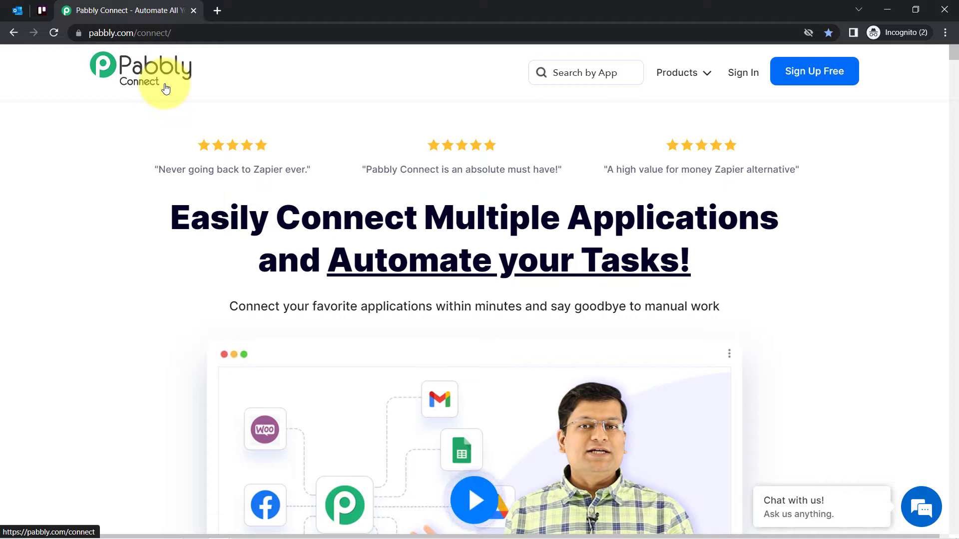
left_click_drag(249, 218, 659, 260)
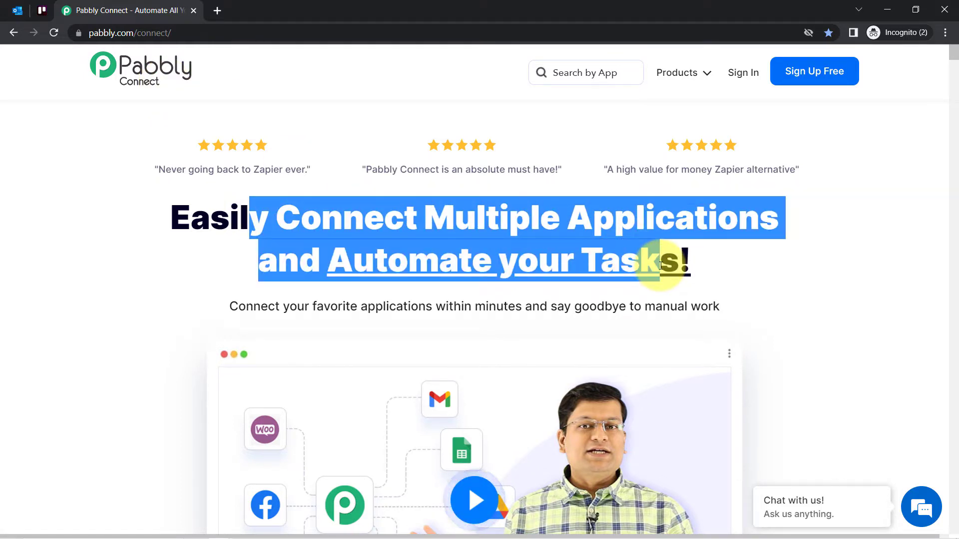
left_click(184, 39)
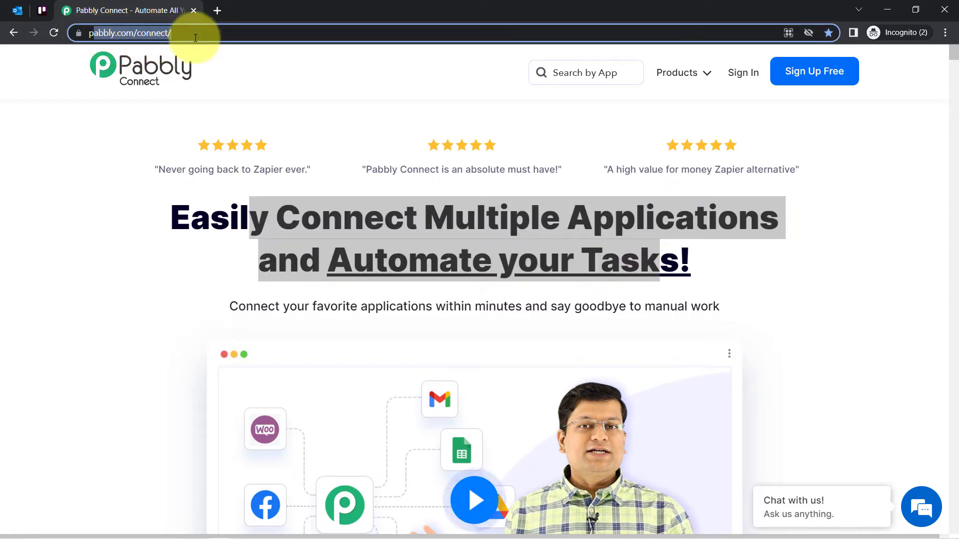
left_click_drag(195, 38, 150, 34)
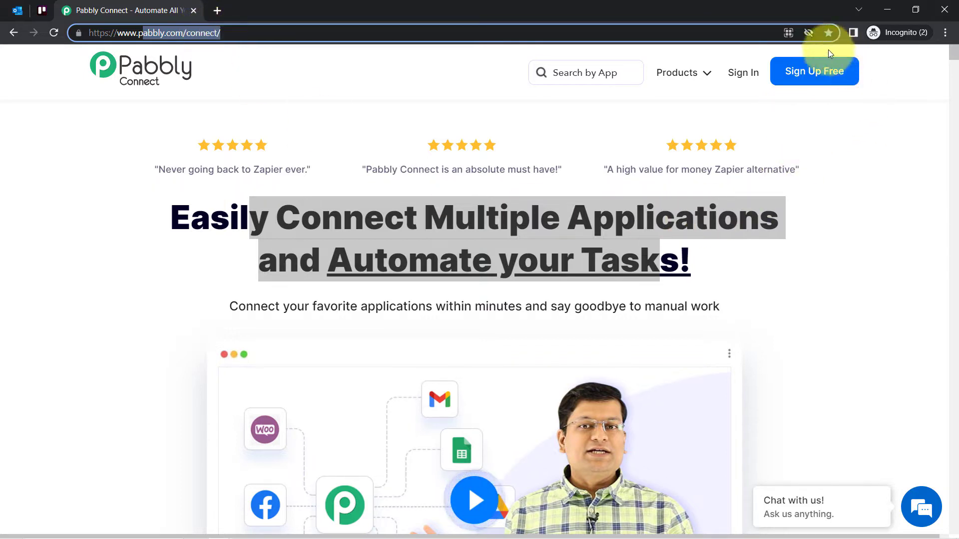
left_click(742, 76)
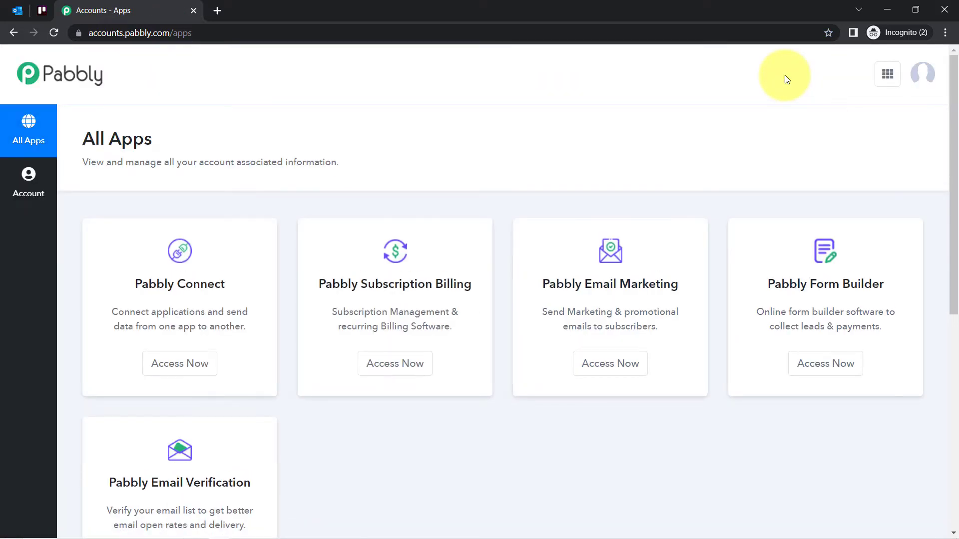
Open the Pabbly Connect dashboard from the list of Pabbly apps and close the accounts page
left_click(145, 364)
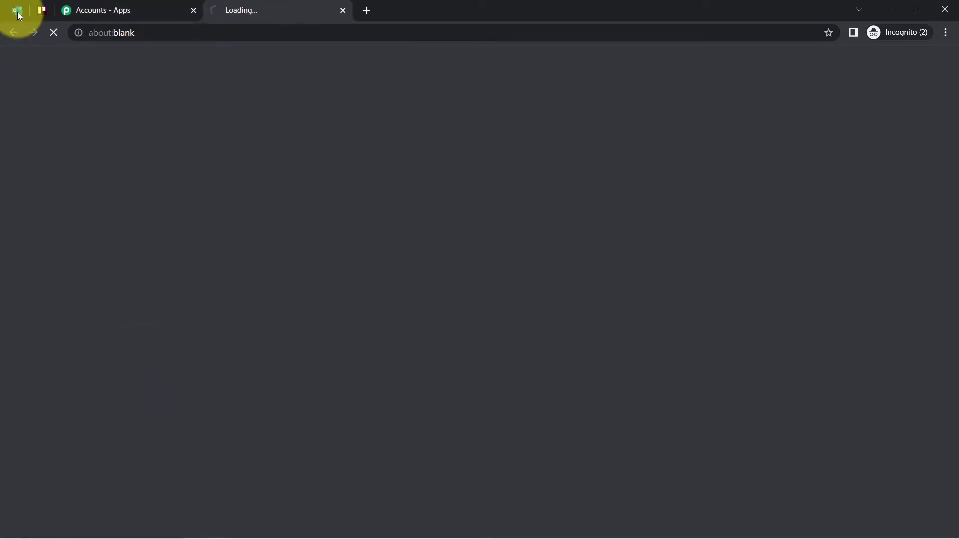
left_click(124, 12)
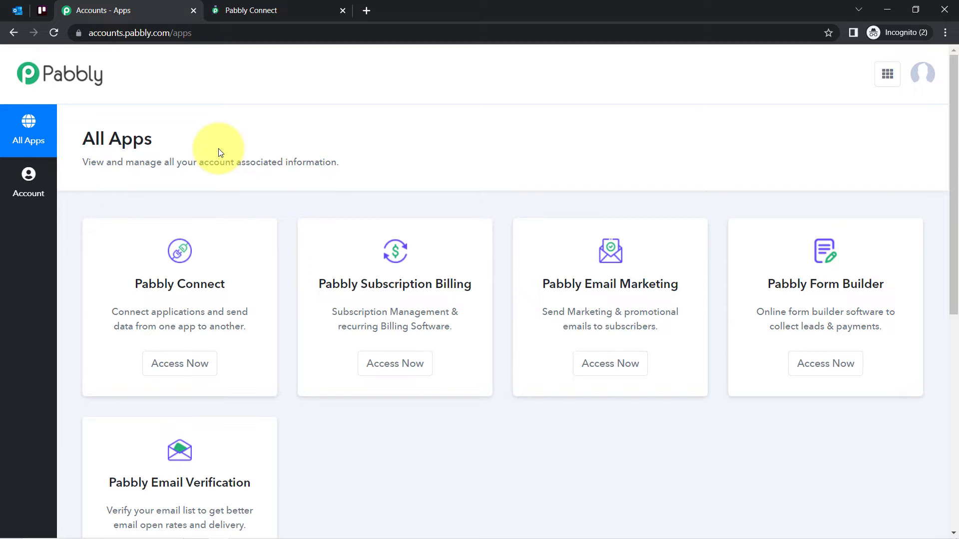
left_click_drag(149, 284, 220, 286)
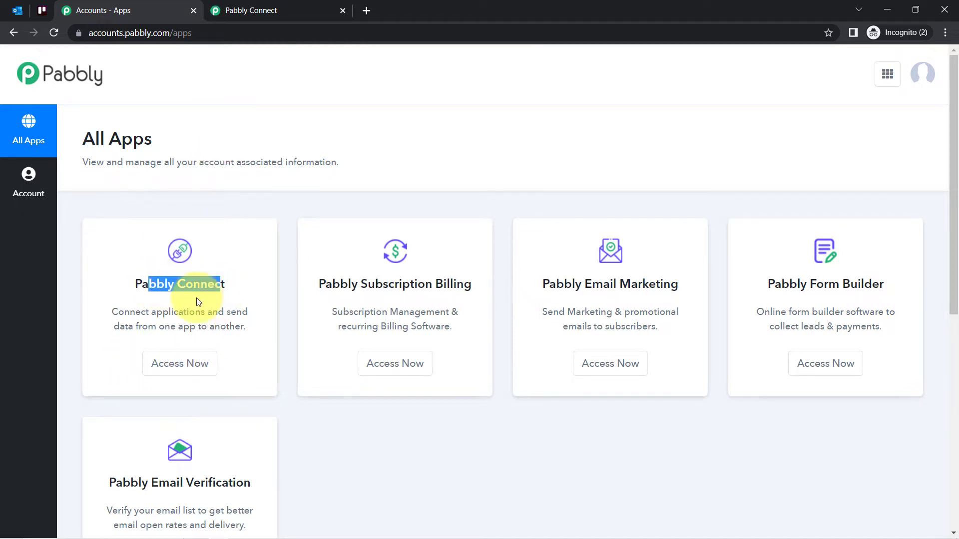
left_click(261, 13)
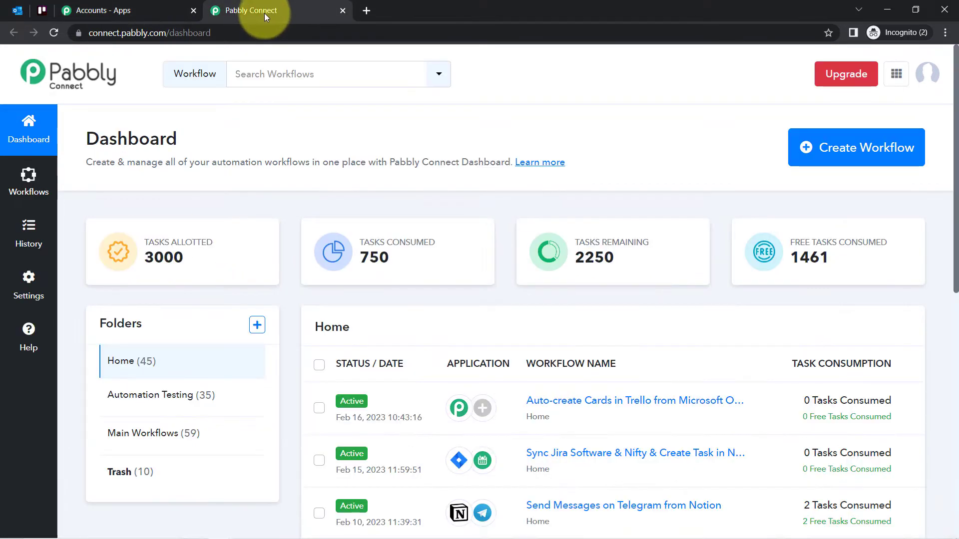
left_click(193, 11)
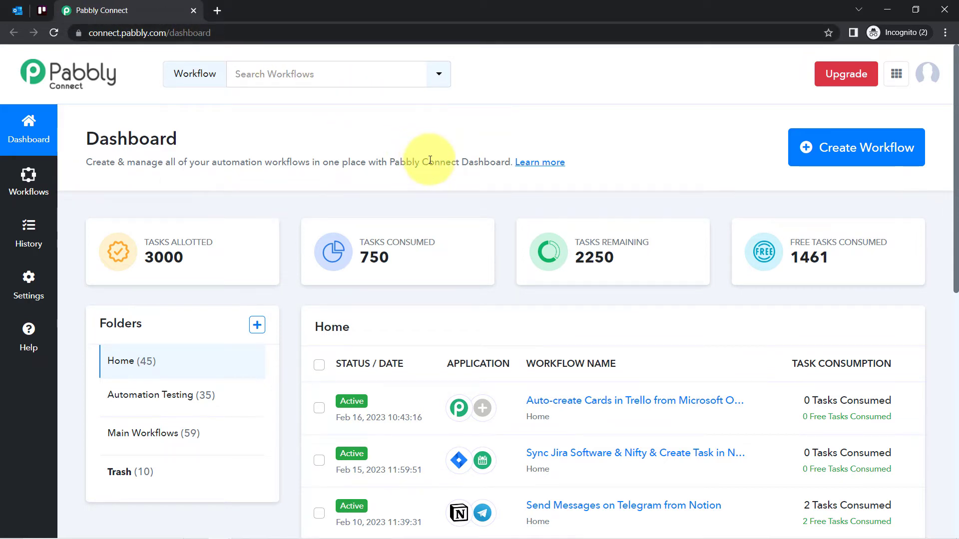
Create a new workflow named "Auto-create Cards in Trello from Microsoft Outlook Emails"
left_click(855, 160)
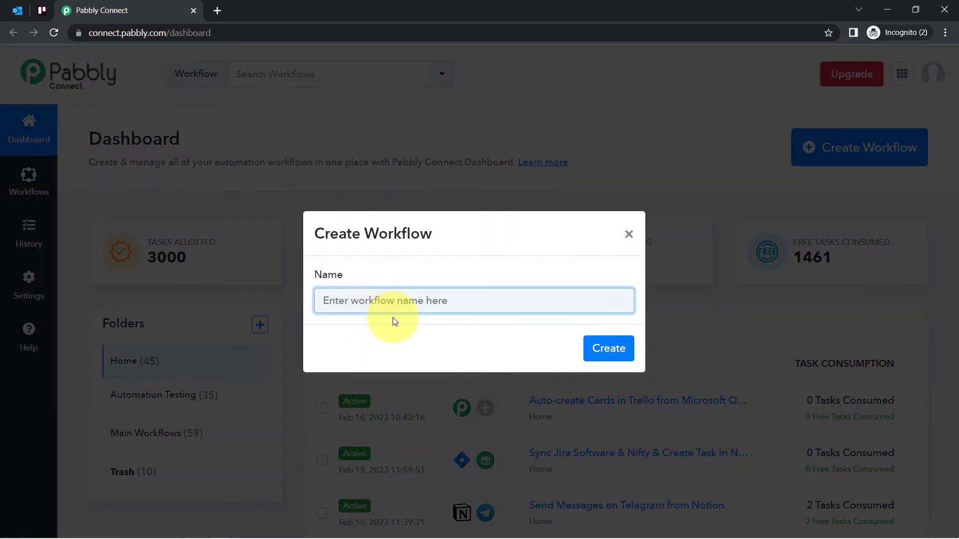
type("Auto-create Cards in Trello from Microsoft Outlook Emails")
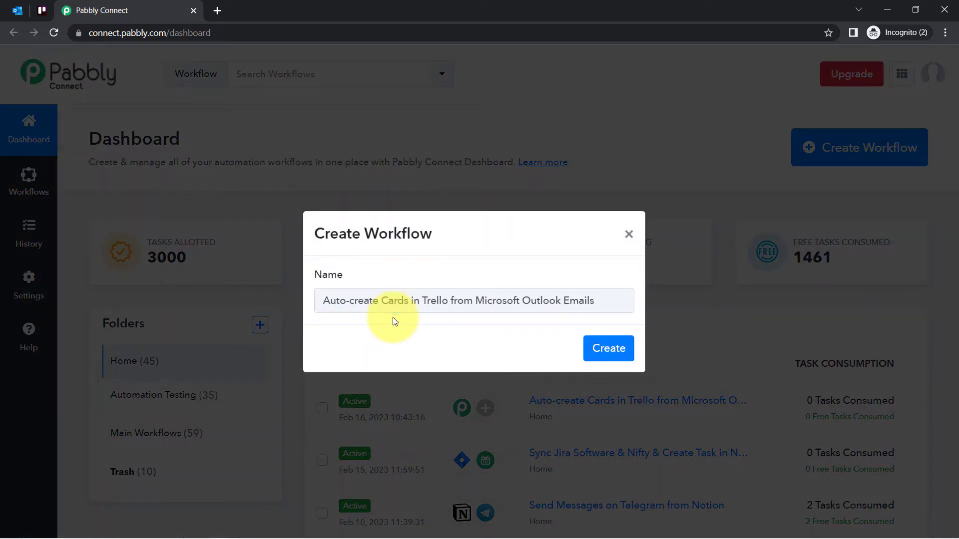
left_click(347, 303)
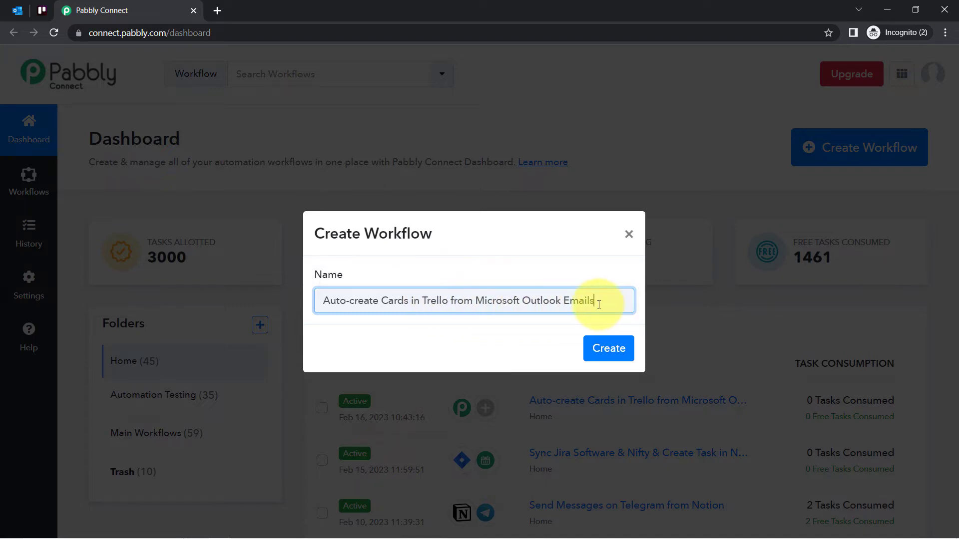
left_click(606, 350)
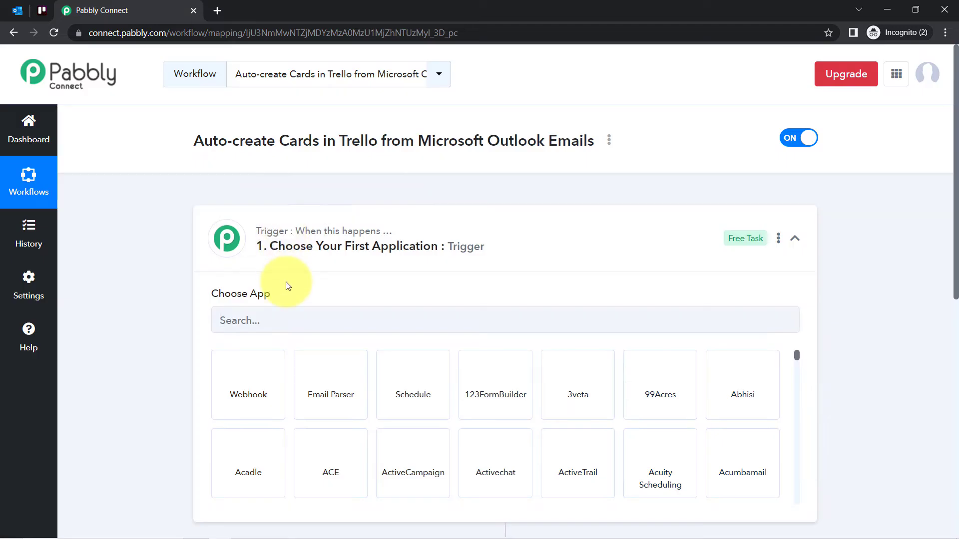
Choose Microsoft Office 365 as the workflow's trigger application
left_click(252, 245)
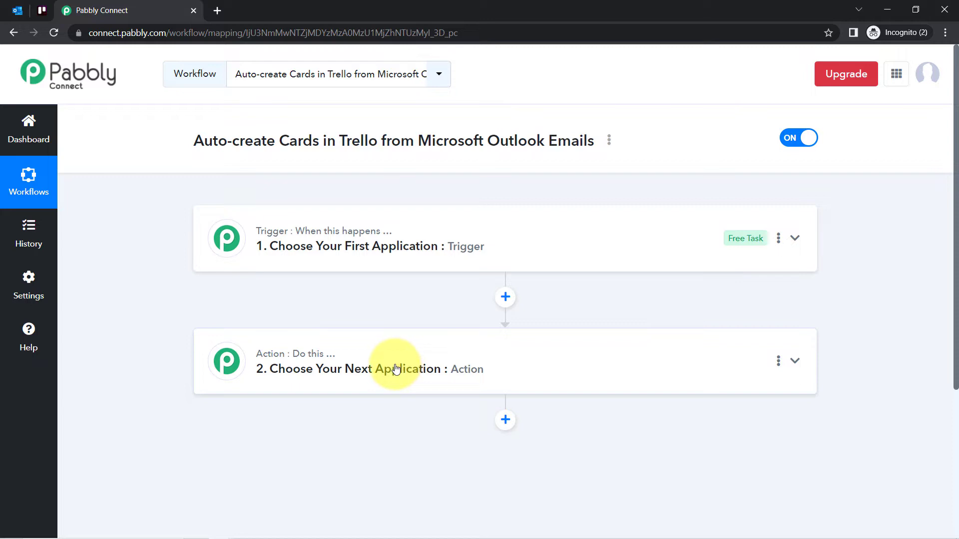
left_click_drag(228, 140, 494, 154)
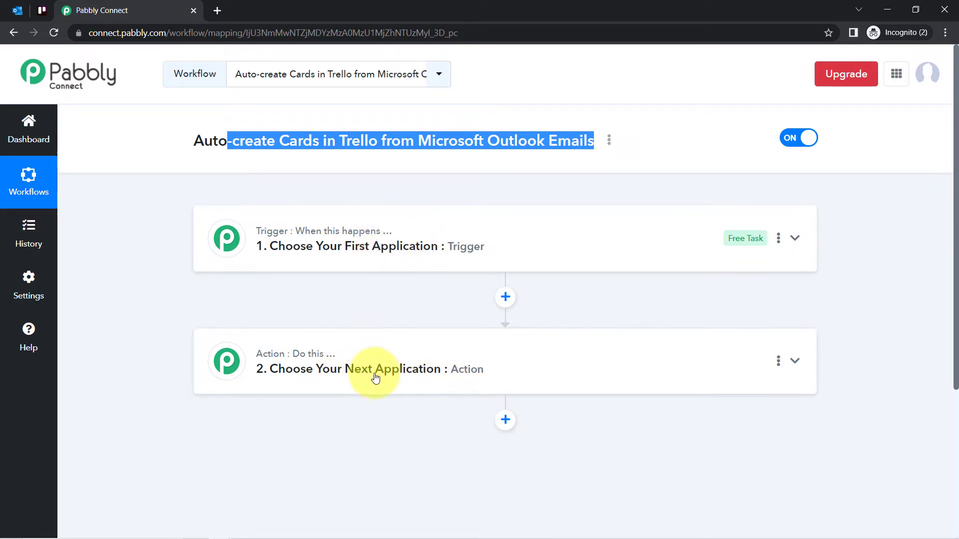
left_click(316, 255)
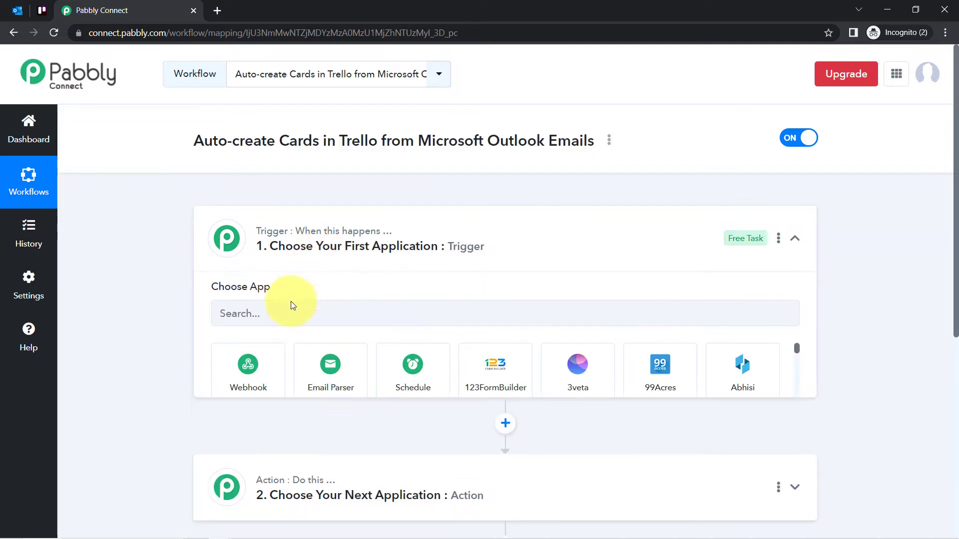
left_click(257, 329)
type("mic")
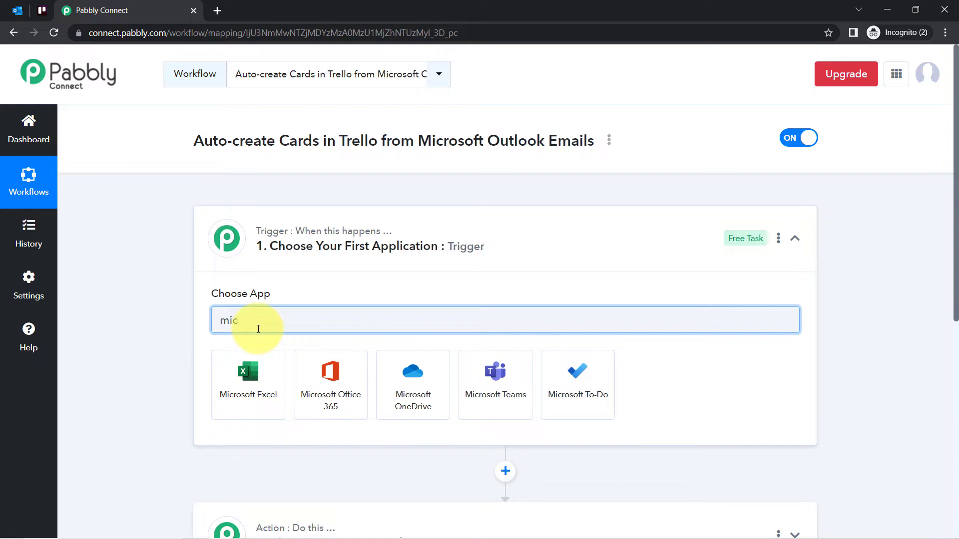
left_click(323, 378)
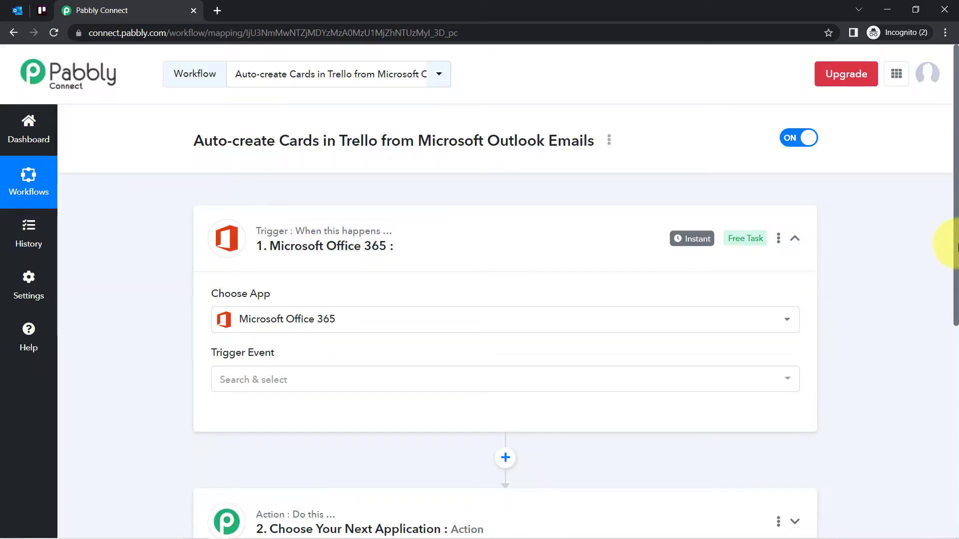
Choose Trello as the application for the workflow's action step
scroll(948, 254, "down", 4)
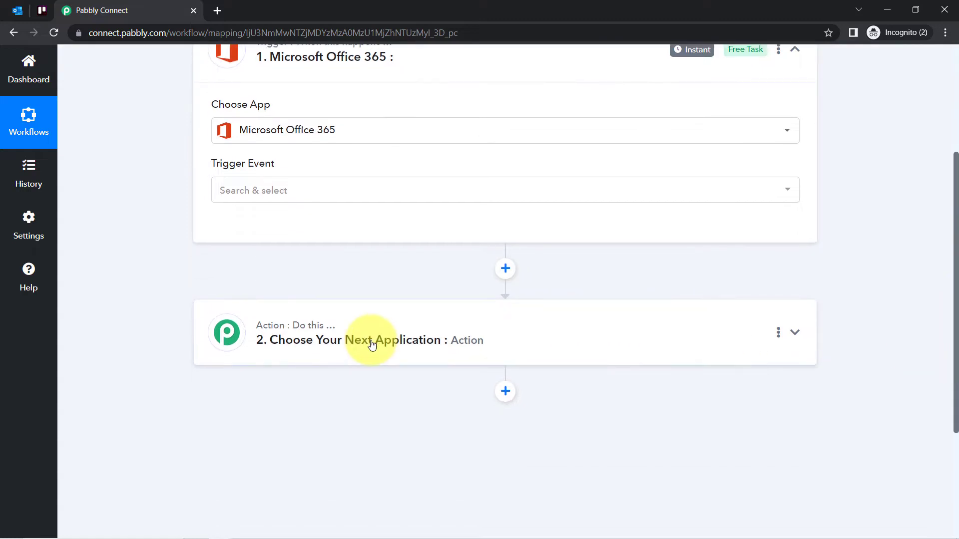
left_click(372, 344)
left_click(259, 413)
type("tre")
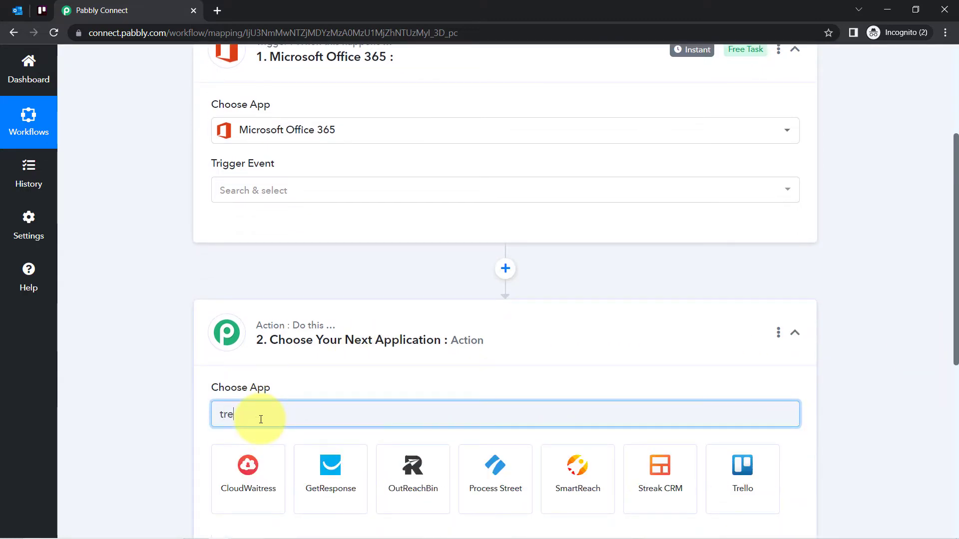
left_click(724, 476)
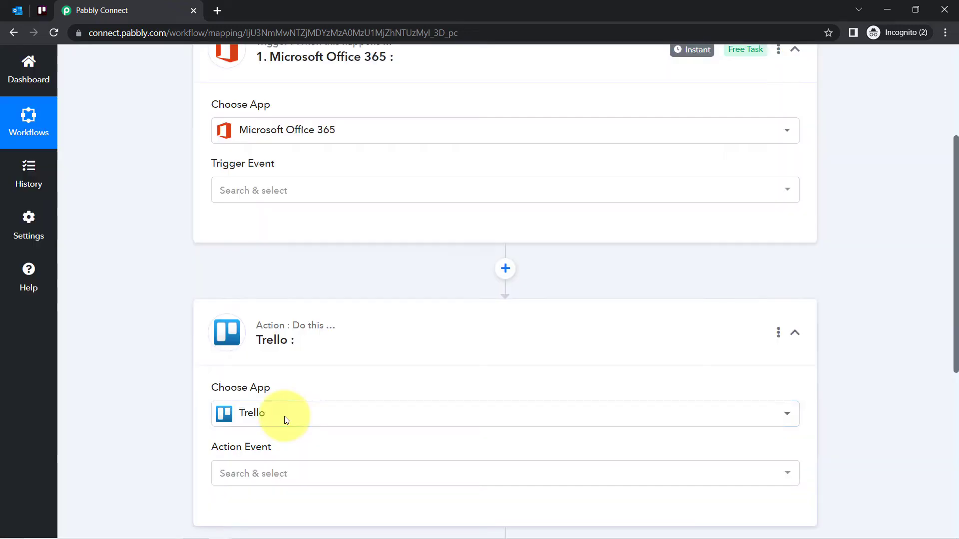
Set the trigger event of the Microsoft Office 365 step to New Mail
left_click_drag(956, 296, 956, 179)
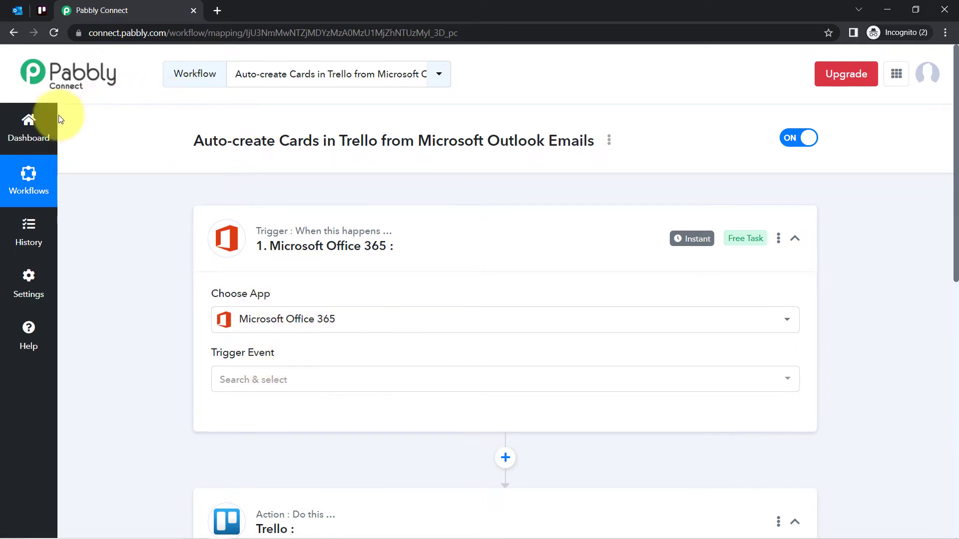
left_click(229, 383)
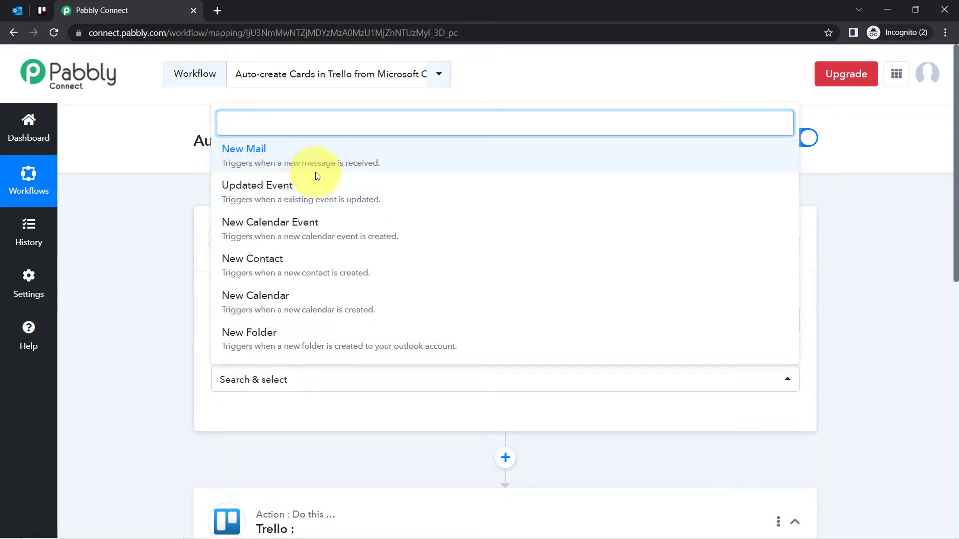
left_click(348, 160)
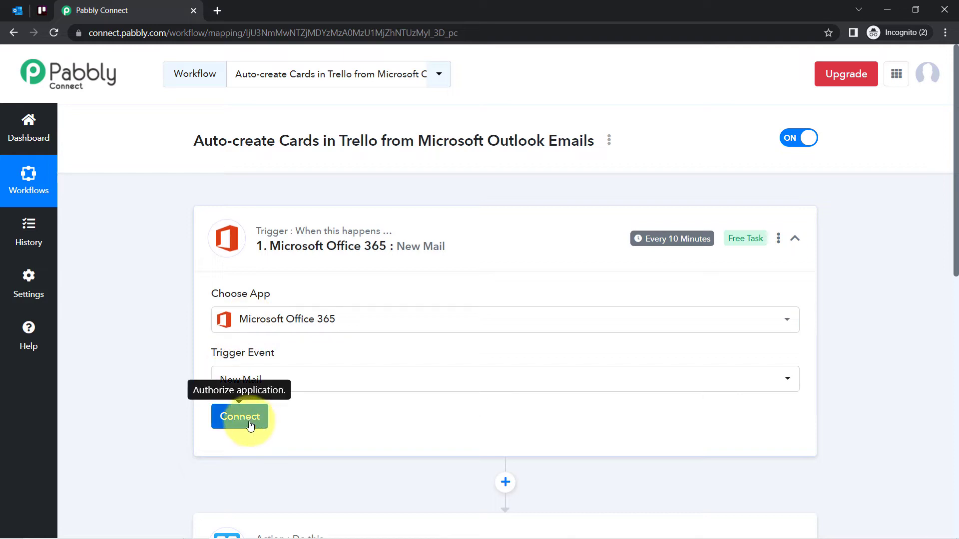
Add a new Microsoft Office 365 connection to the trigger and grant Pabbly Connect access to the Microsoft account
left_click(250, 424)
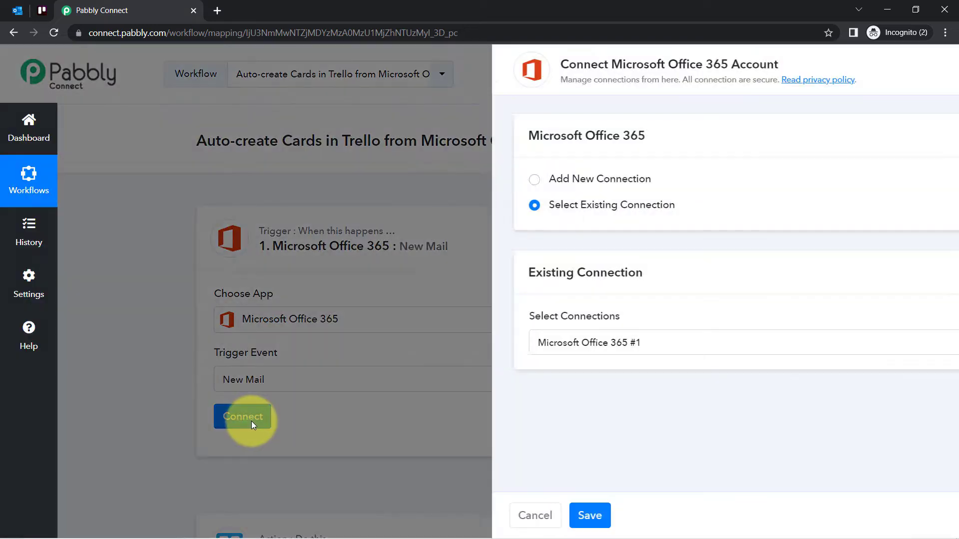
left_click(508, 178)
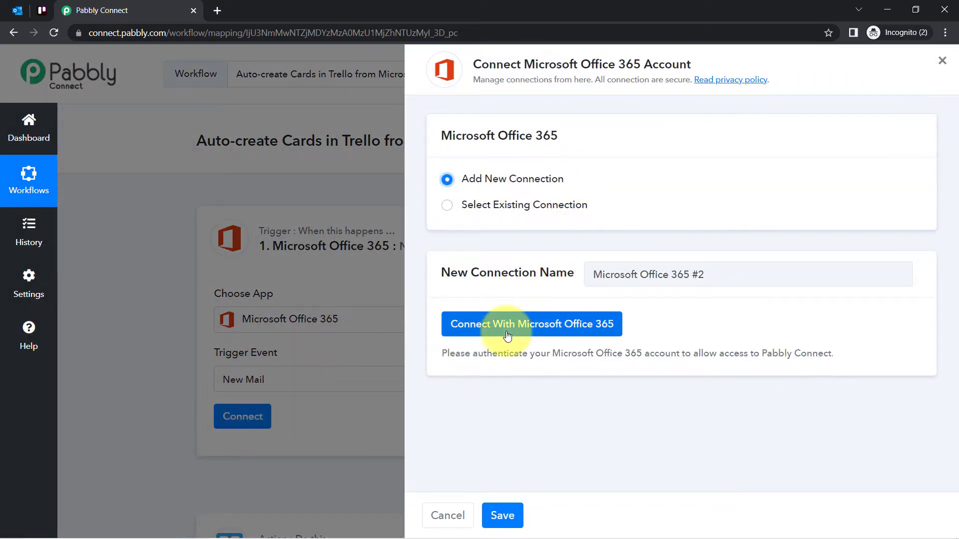
left_click(481, 326)
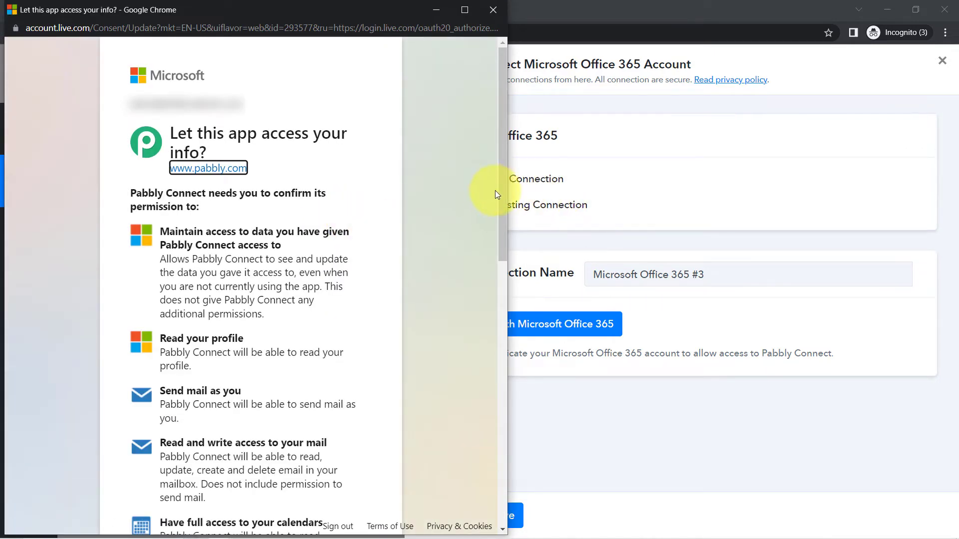
scroll(490, 282, "down", 10)
left_click(348, 477)
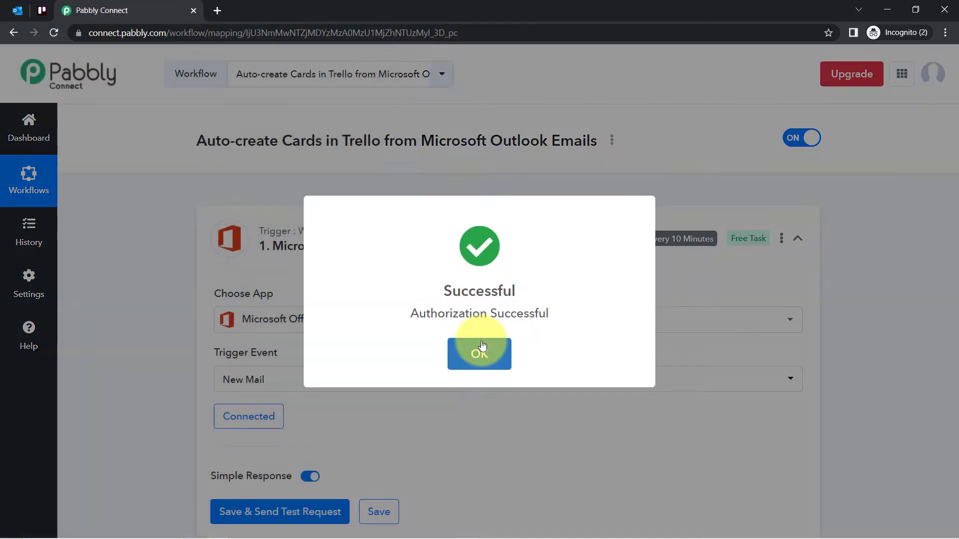
left_click(480, 349)
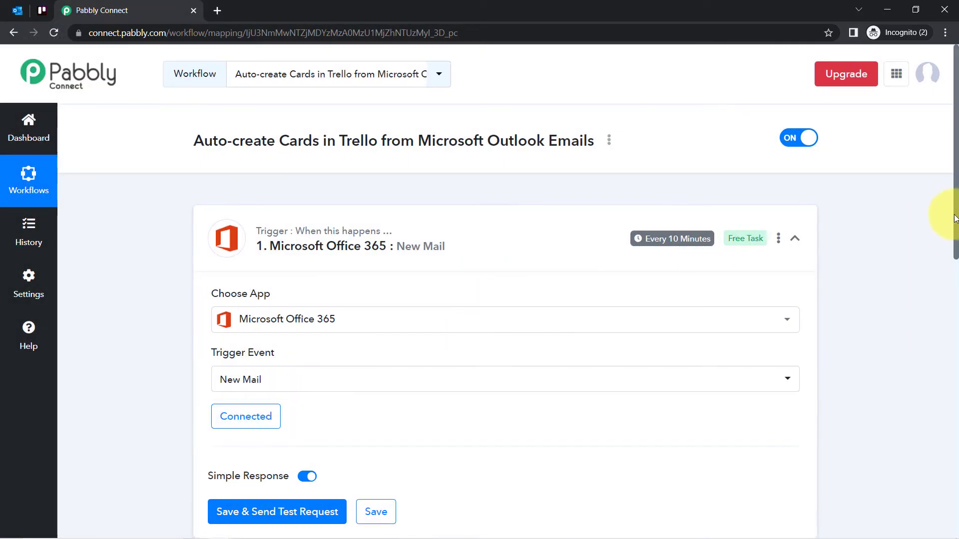
Examine the Outlook inbox used for the trigger and return to the Pabbly Connect workflow
left_click_drag(953, 210, 950, 357)
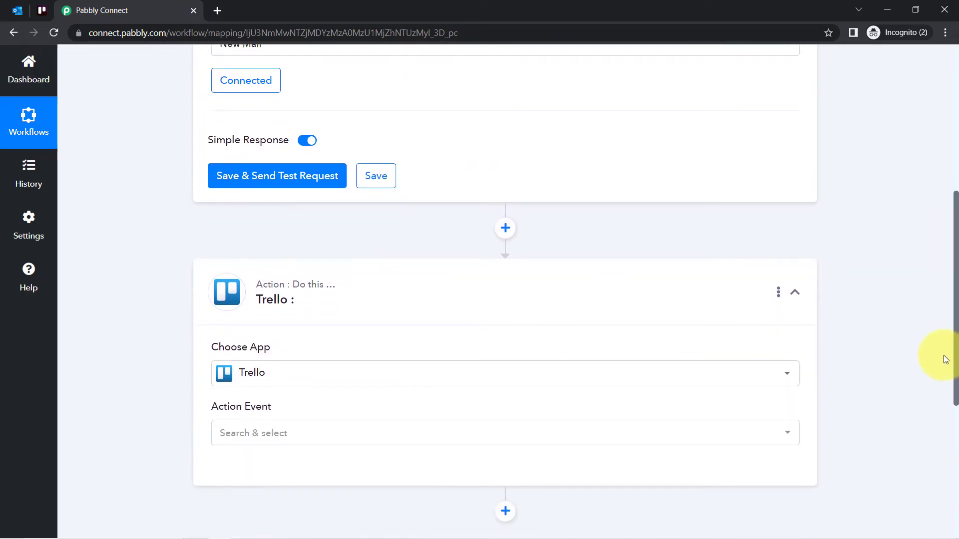
left_click(19, 11)
left_click(156, 9)
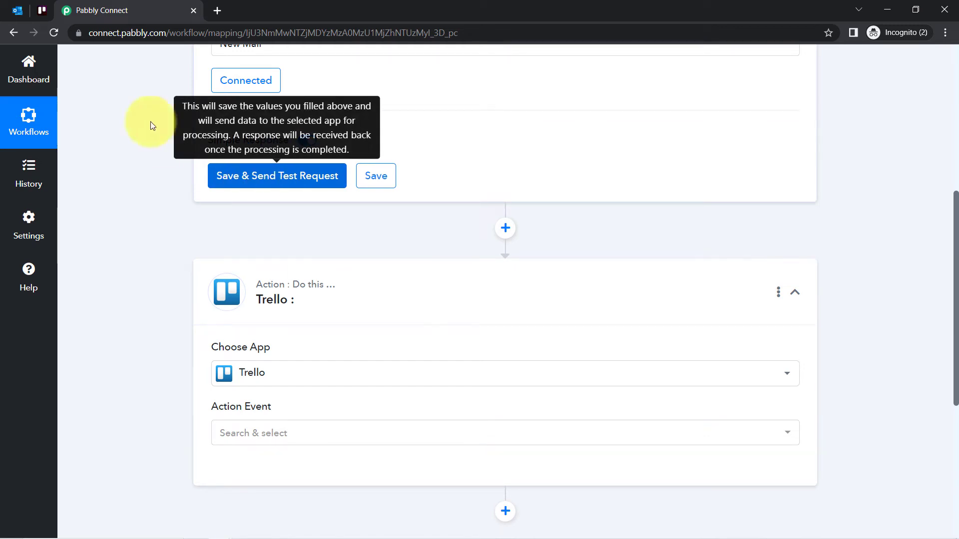
left_click(19, 10)
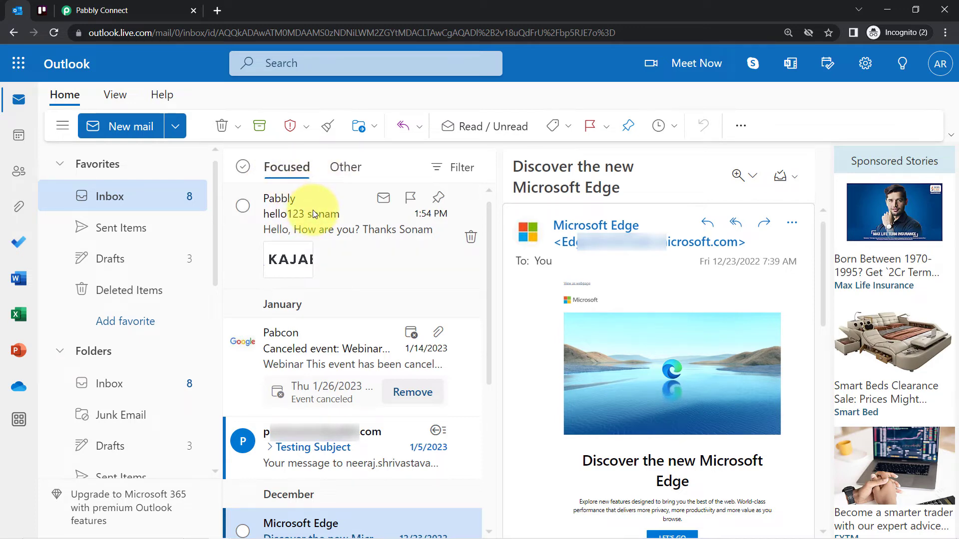
left_click(99, 10)
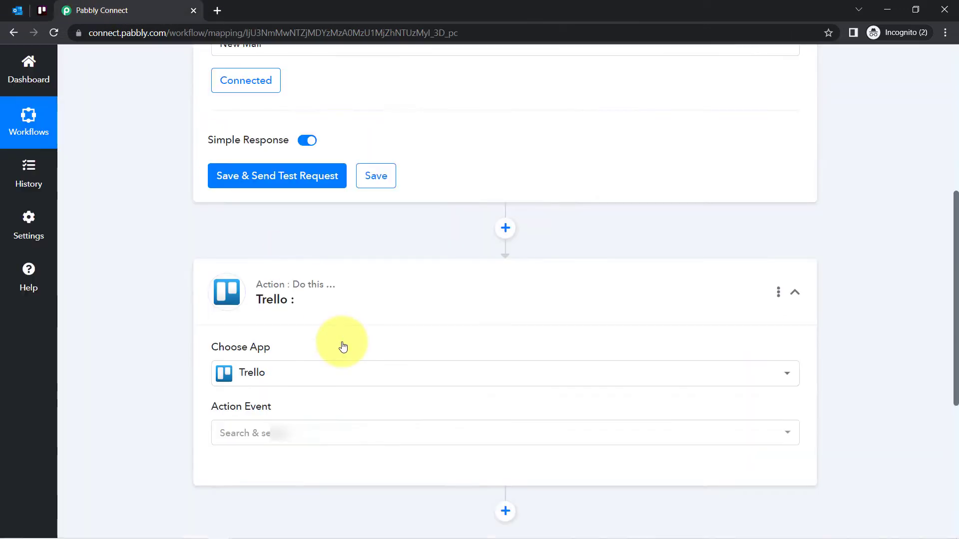
mouse_move(231, 534)
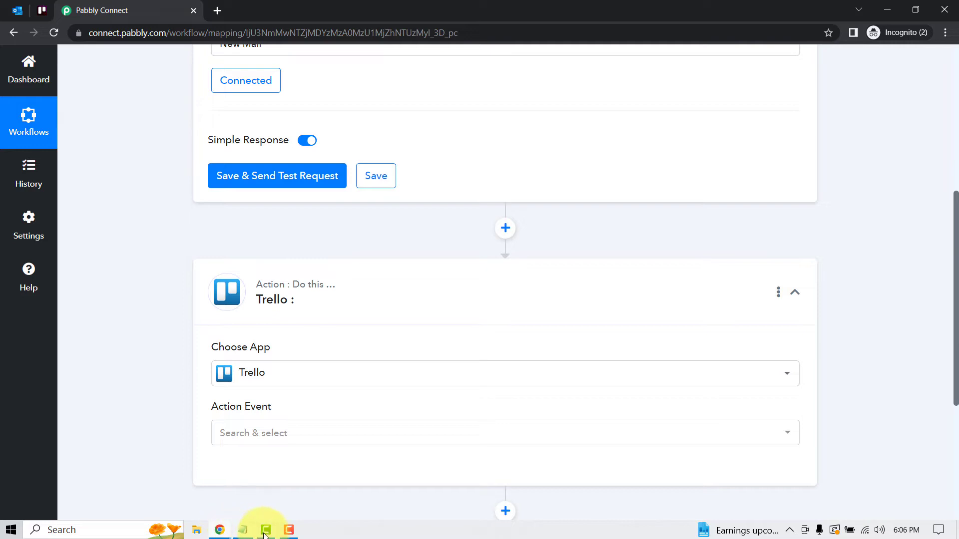
Review the sample support request in Notepad and switch to the drafted message in Gmail
left_click(243, 532)
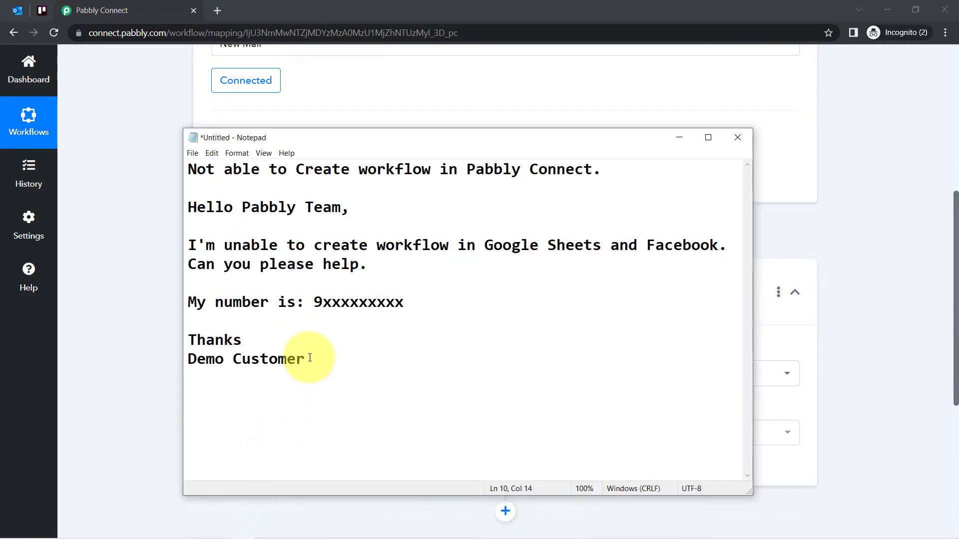
left_click_drag(309, 358, 158, 140)
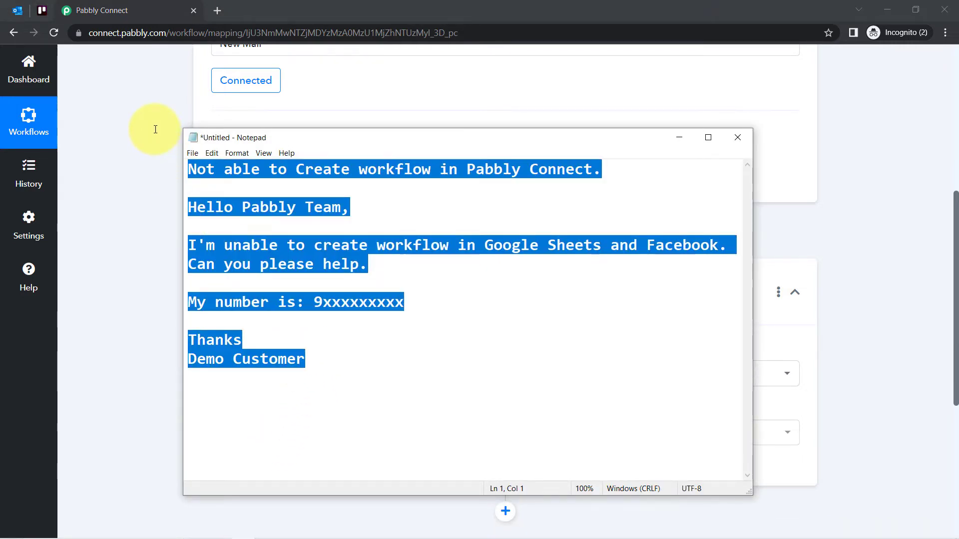
left_click(157, 306)
mouse_move(252, 531)
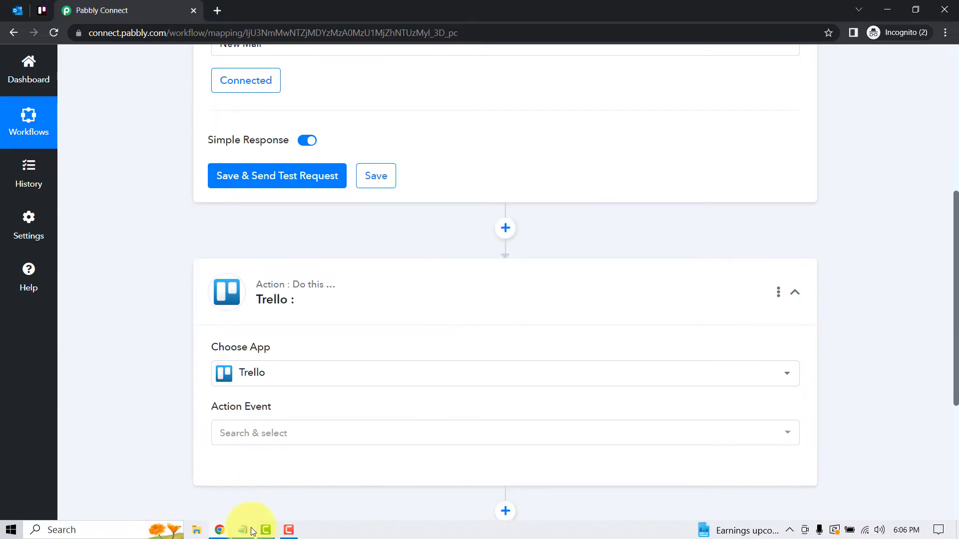
left_click(220, 531)
left_click(216, 514)
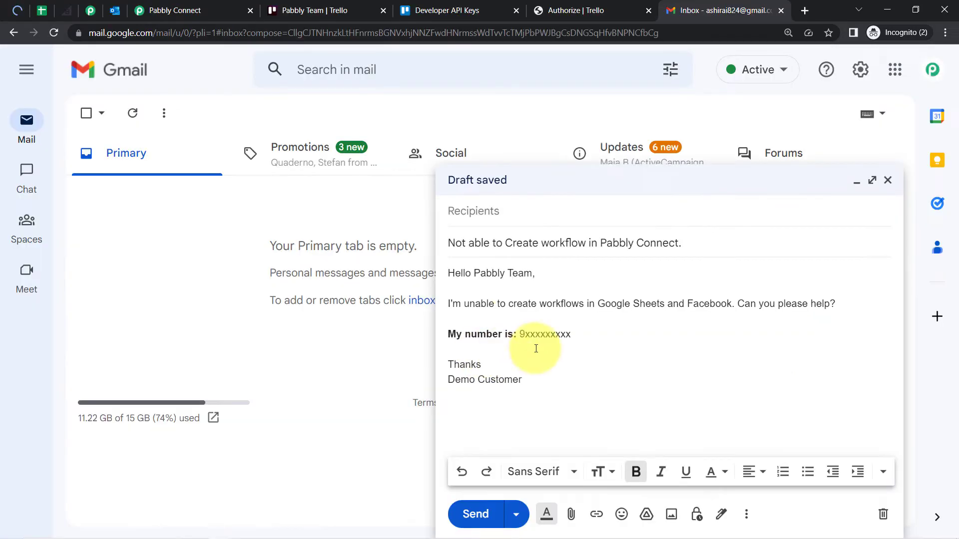
Remove the final period from the Gmail draft's subject and send the test email to the Outlook address
left_click_drag(534, 366, 532, 274)
left_click(473, 279)
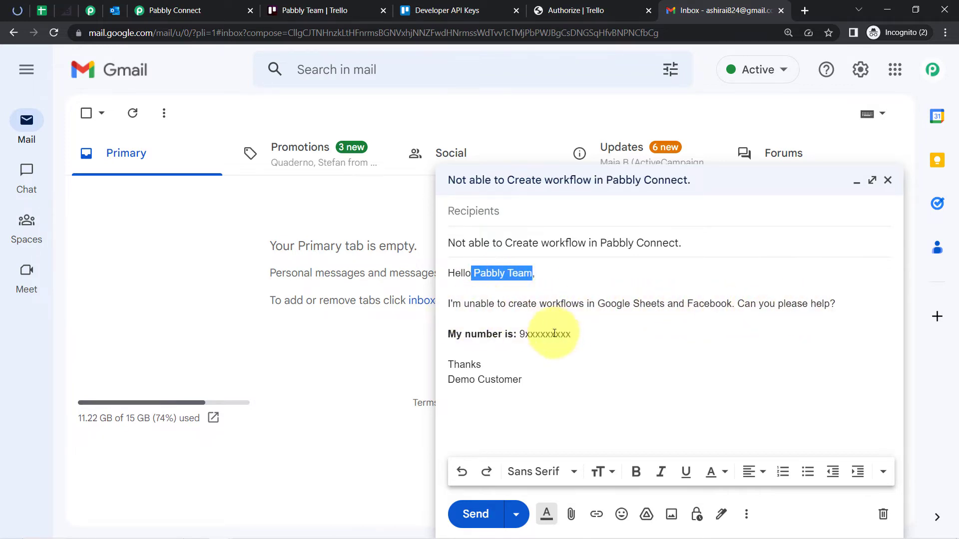
left_click(471, 245)
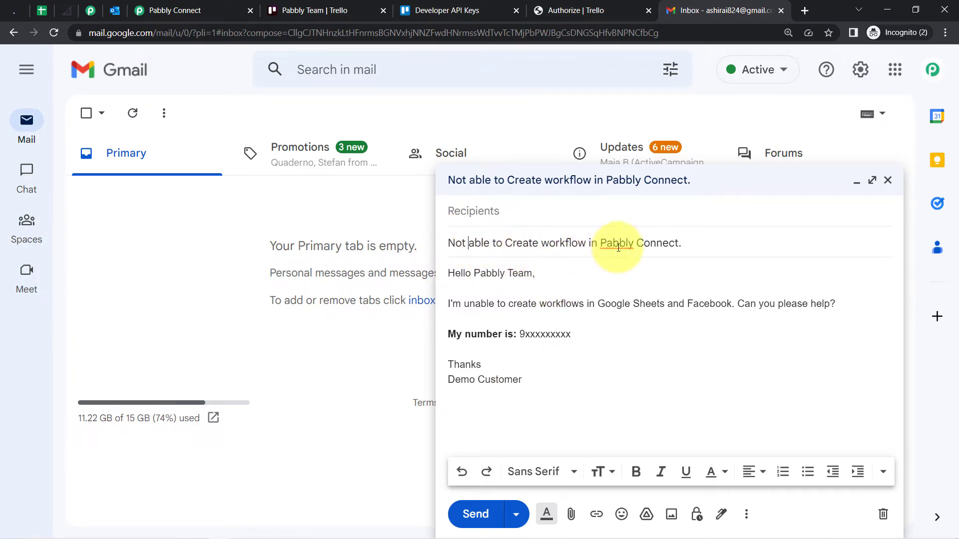
key("BackSpace")
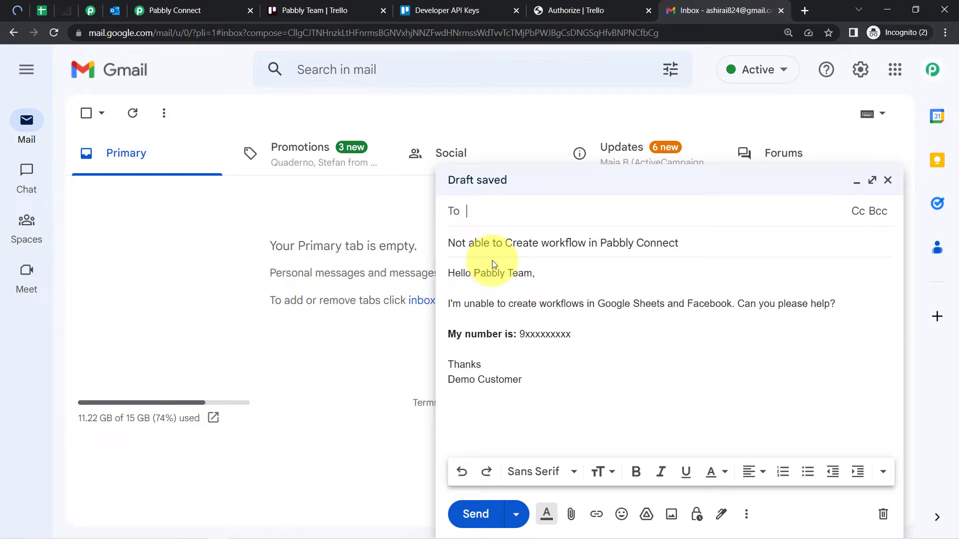
key("ctrl+Return")
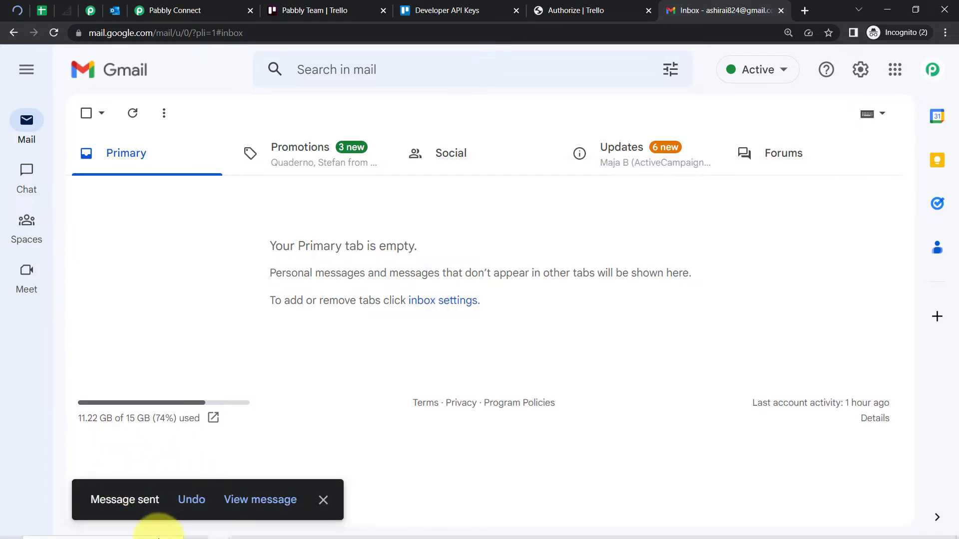
Switch to Outlook, refresh the inbox and open the new email about not being able to create a workflow
left_click(220, 534)
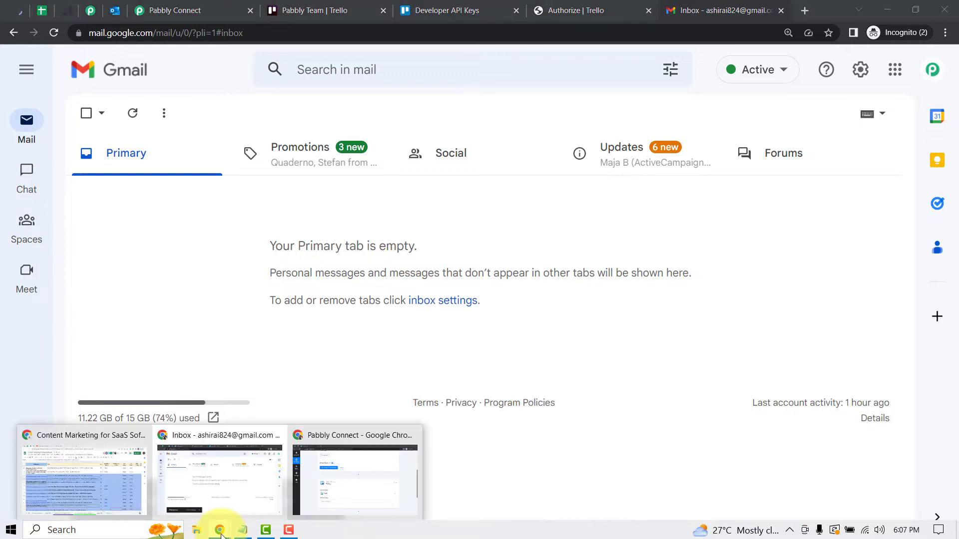
left_click(368, 494)
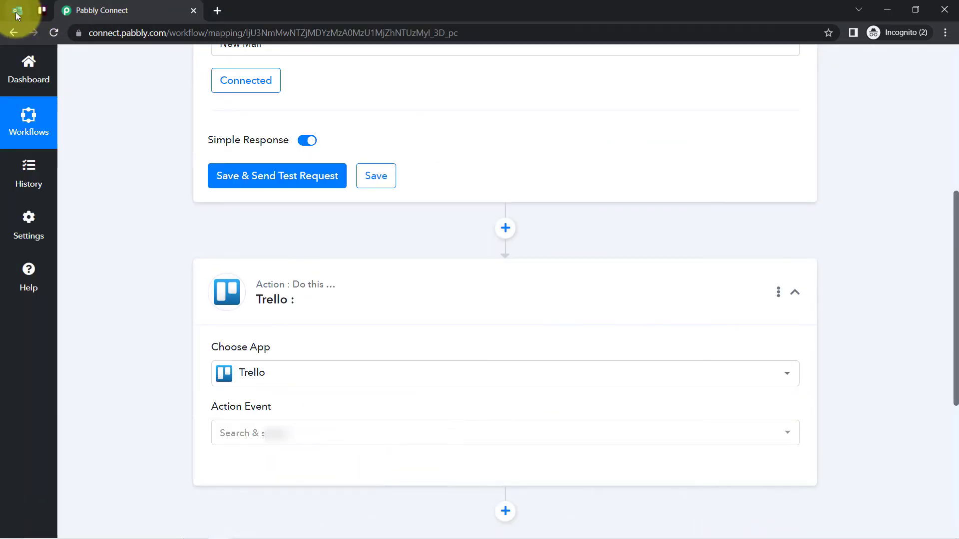
left_click(17, 10)
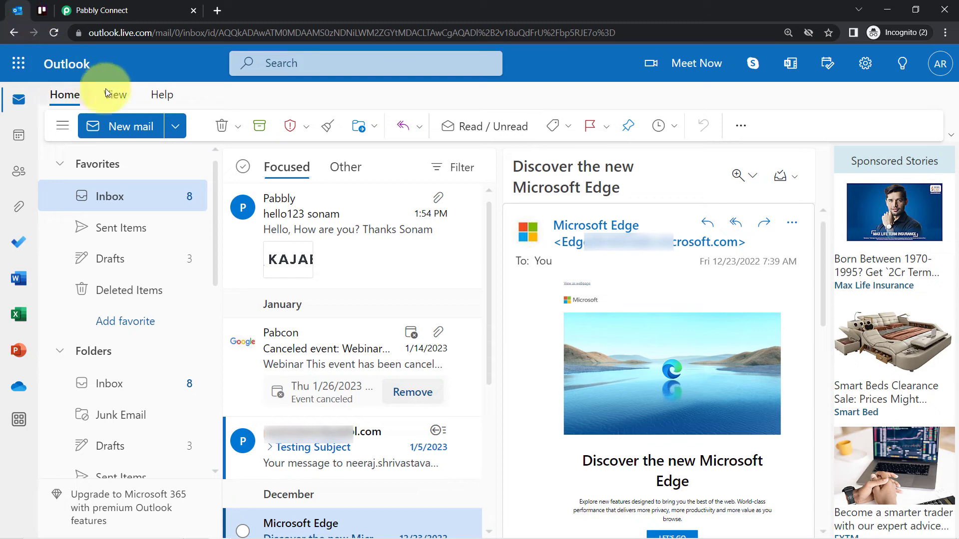
left_click(50, 31)
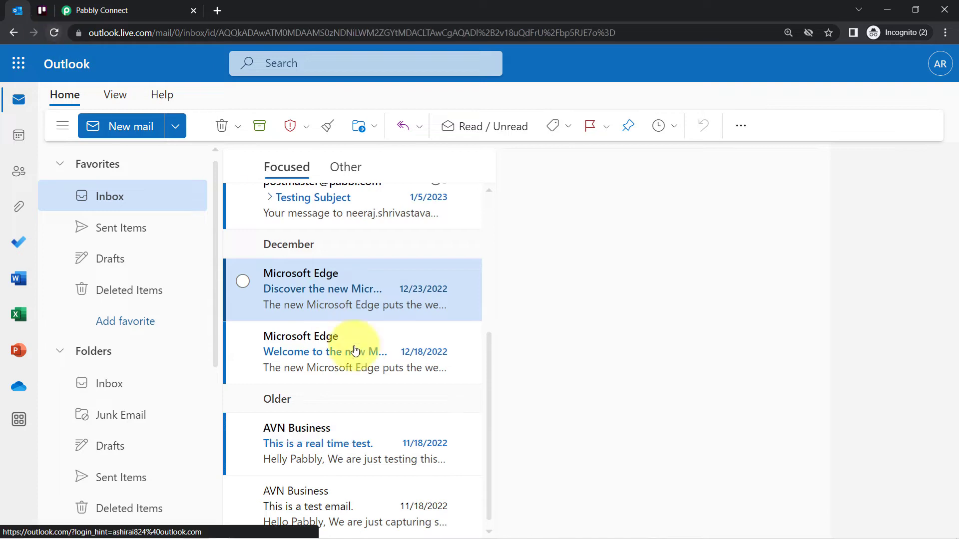
left_click_drag(490, 381, 505, 222)
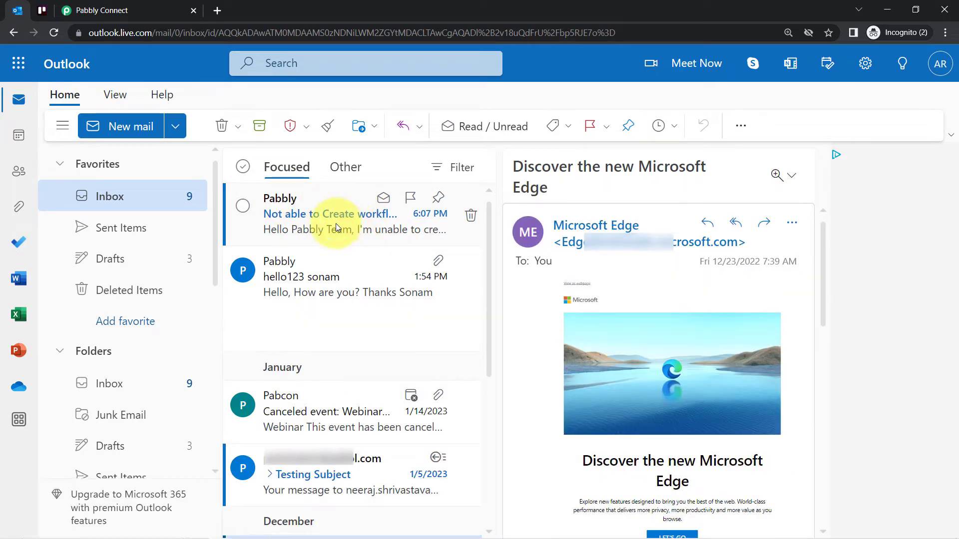
left_click(300, 232)
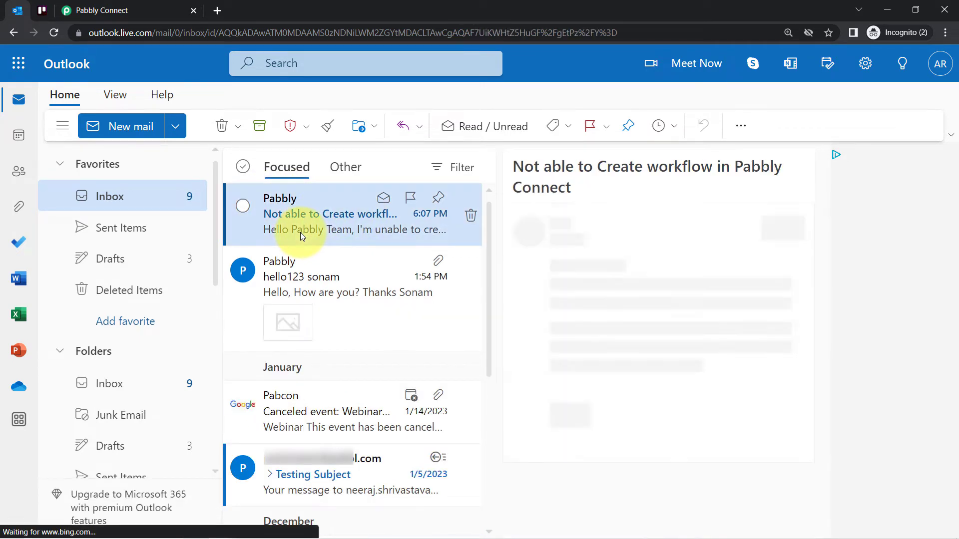
Return to the Pabbly Connect workflow, save the Microsoft Office 365 trigger and send its test request
left_click(132, 6)
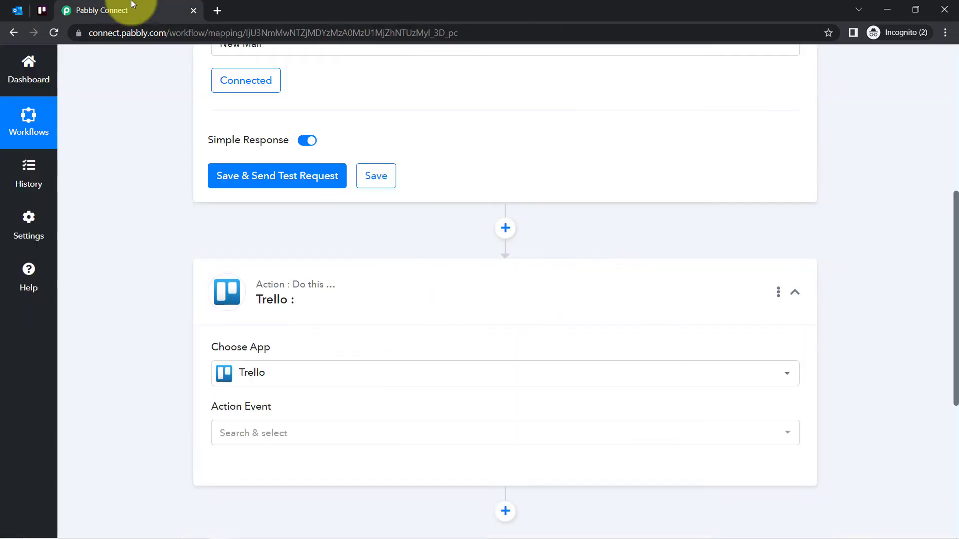
left_click(272, 175)
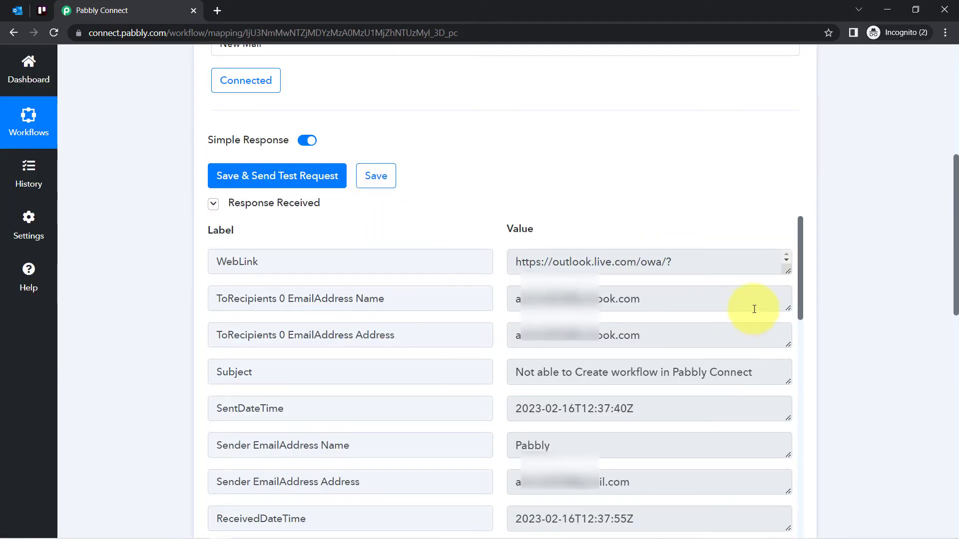
Examine the trigger's received response, including the subject, sender fields and BodyPreview, enlarging the BodyPreview value box to read the full message
scroll(799, 253, "down", 2)
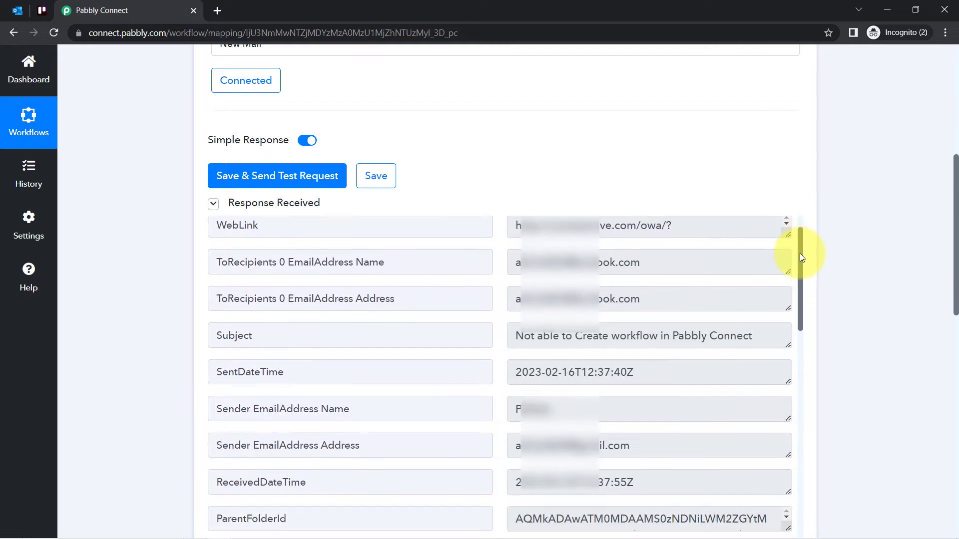
left_click_drag(790, 304, 787, 369)
left_click_drag(524, 293, 698, 294)
left_click_drag(801, 262, 763, 504)
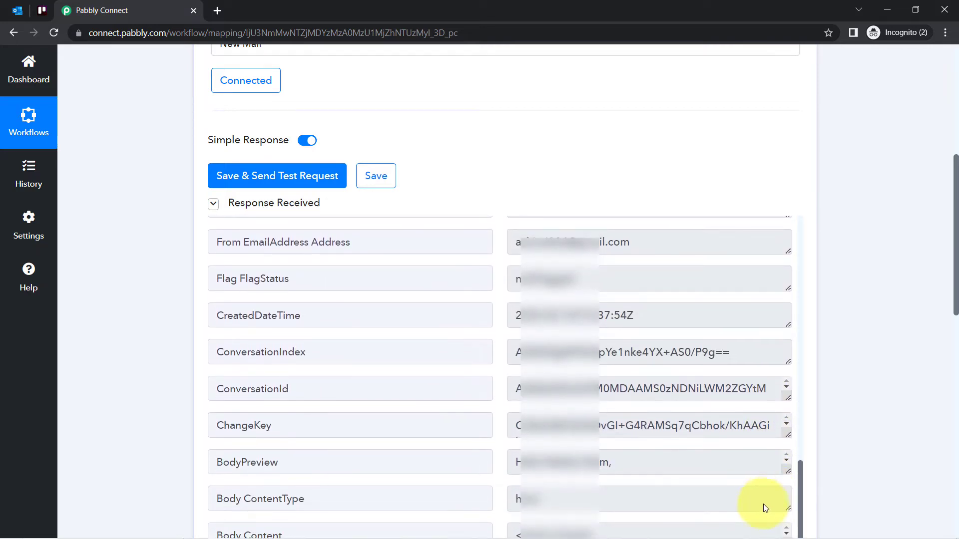
double_click(287, 465)
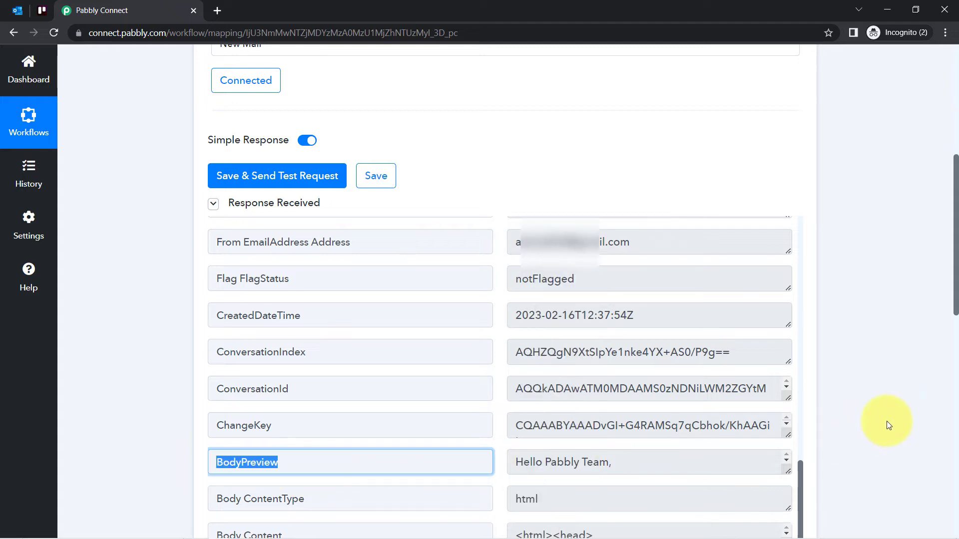
left_click_drag(955, 299, 948, 364)
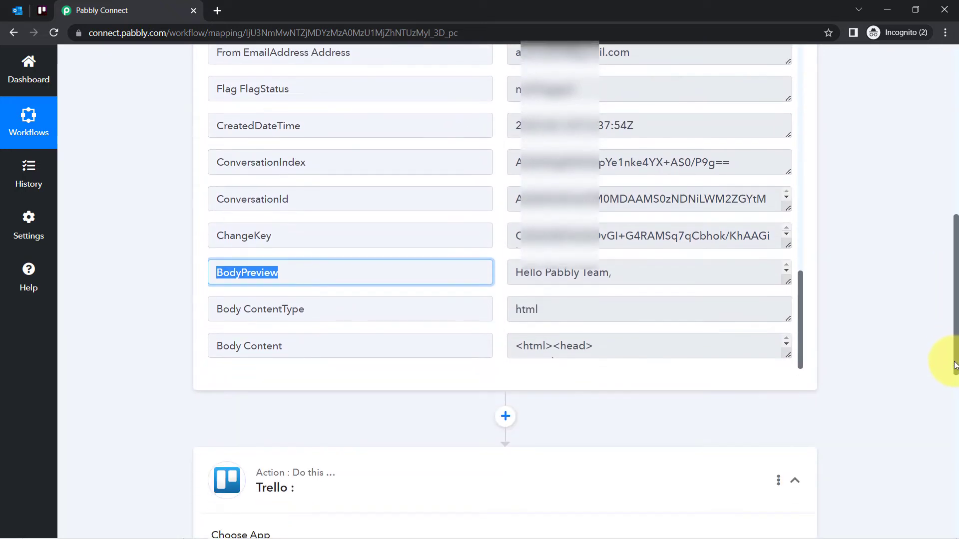
left_click_drag(569, 280, 783, 291)
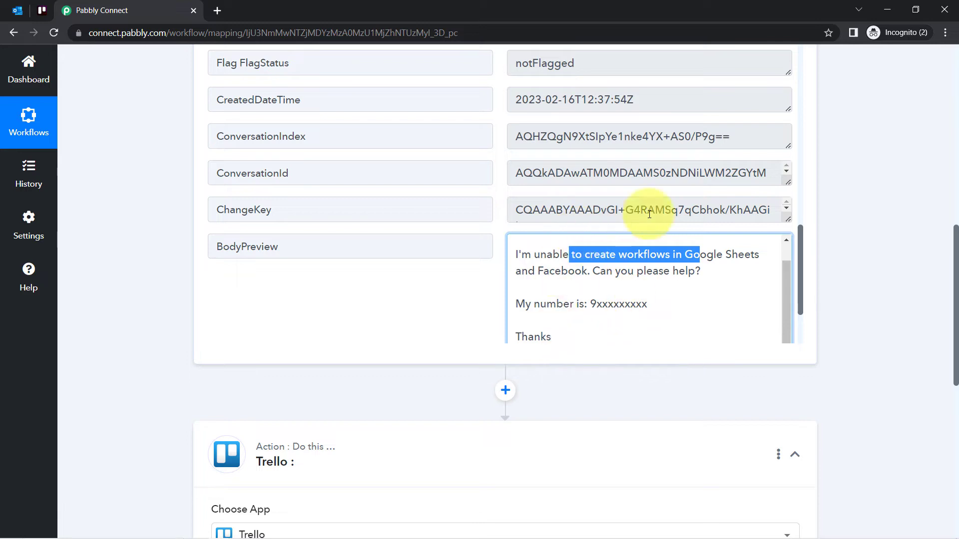
left_click(529, 273)
left_click_drag(522, 250, 544, 330)
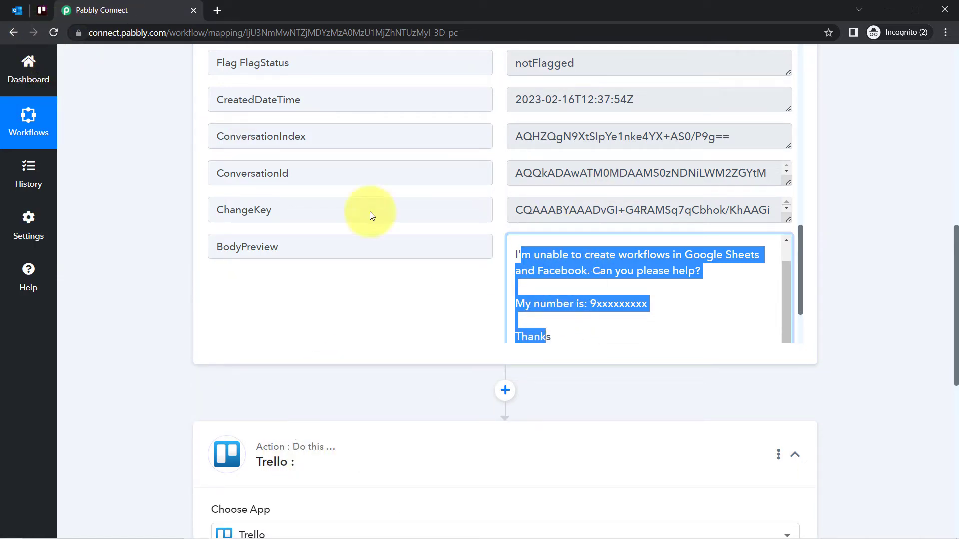
left_click(606, 300)
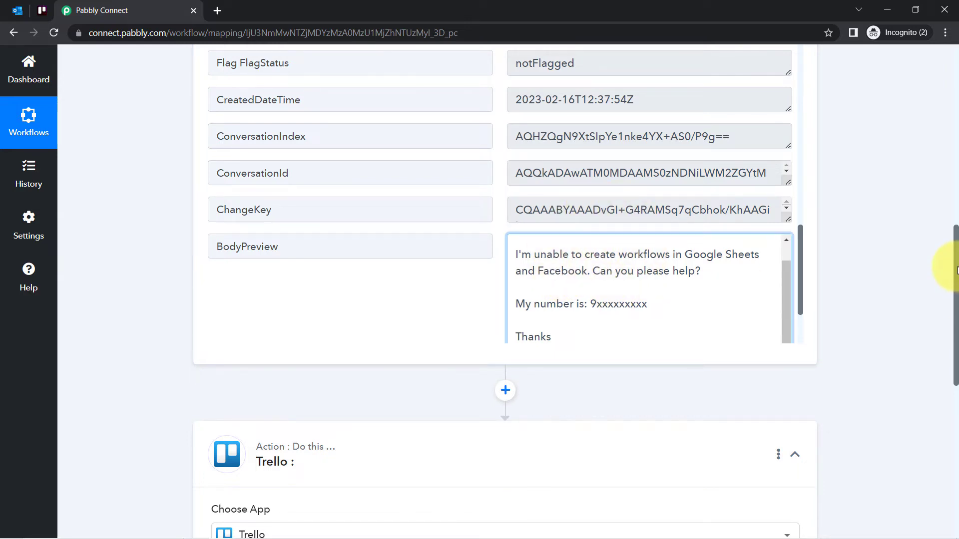
Set the Trello step's action event to Create a Card (With Plain Text type Description)
scroll(948, 280, "down", 5)
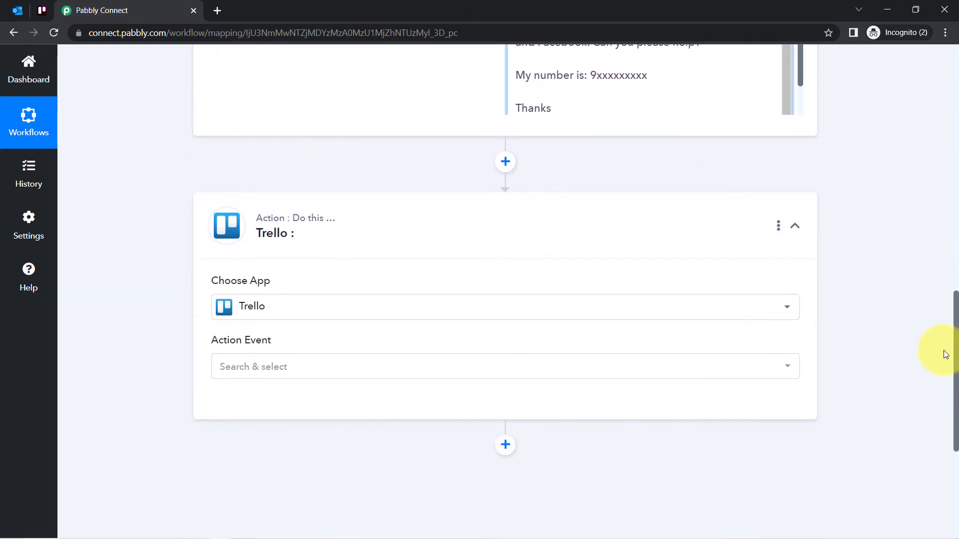
scroll(944, 353, "down", 2)
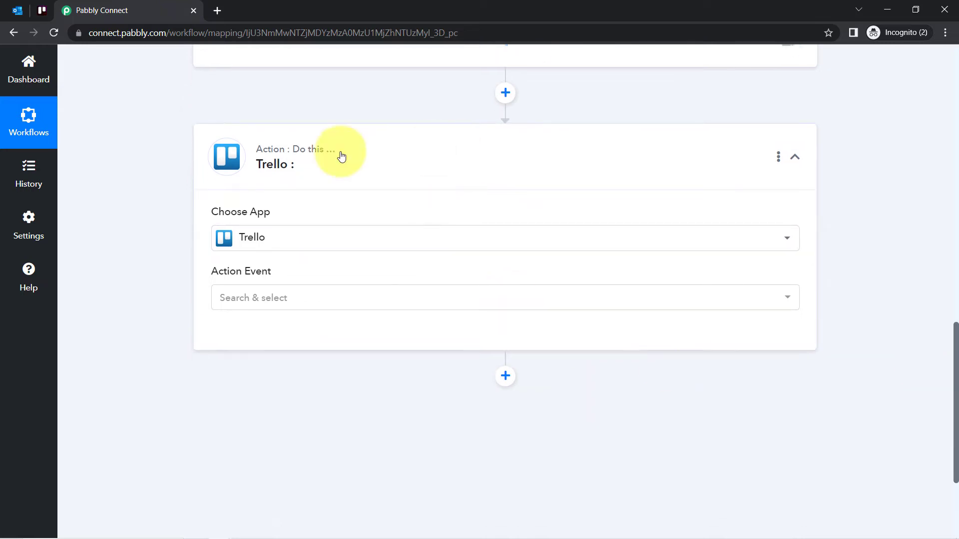
left_click(230, 302)
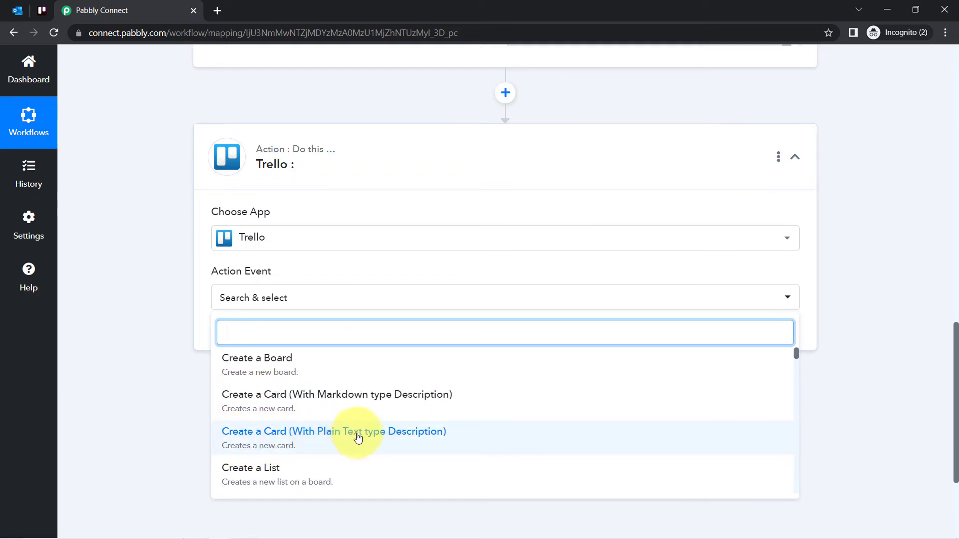
left_click(385, 437)
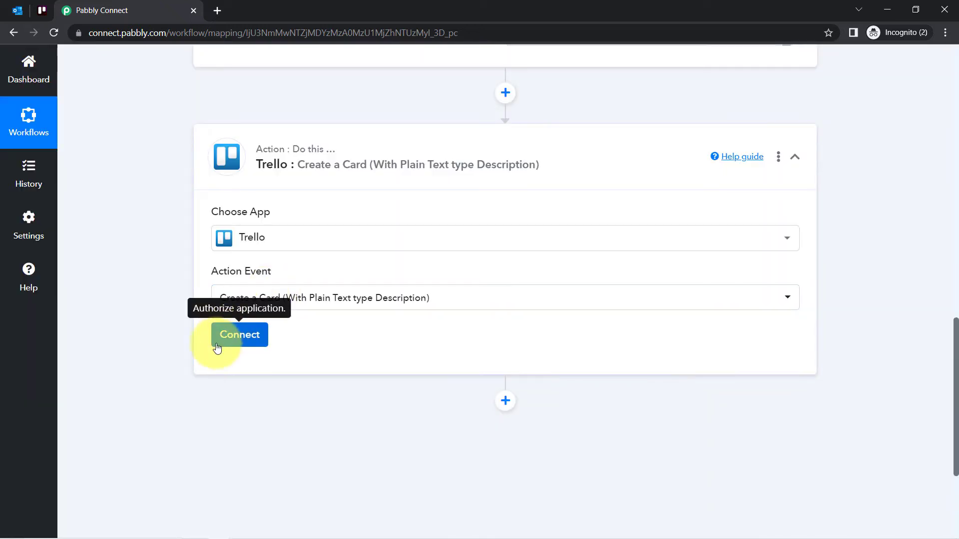
Start a new Trello connection for the action step and review the username, API key and token it requires
left_click(217, 348)
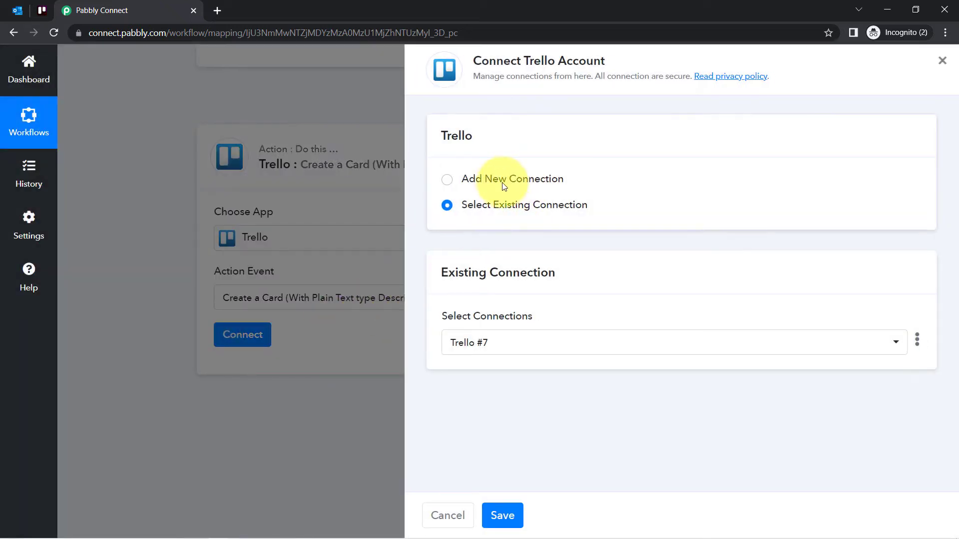
left_click(504, 186)
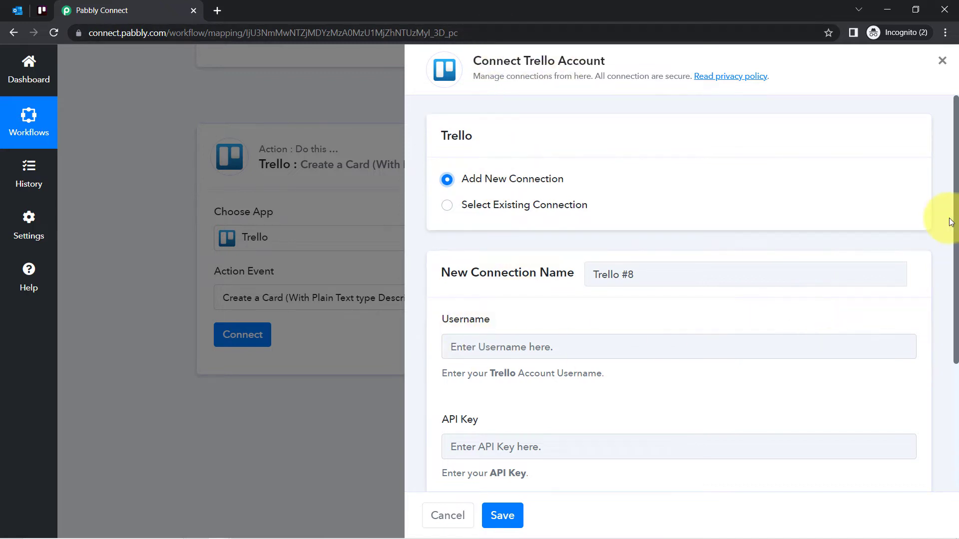
left_click_drag(955, 226, 942, 360)
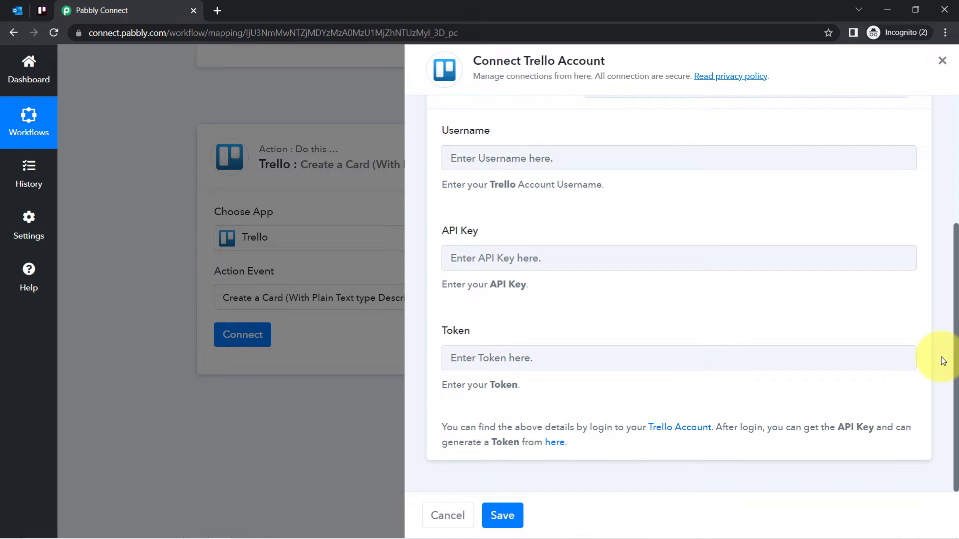
left_click(491, 159)
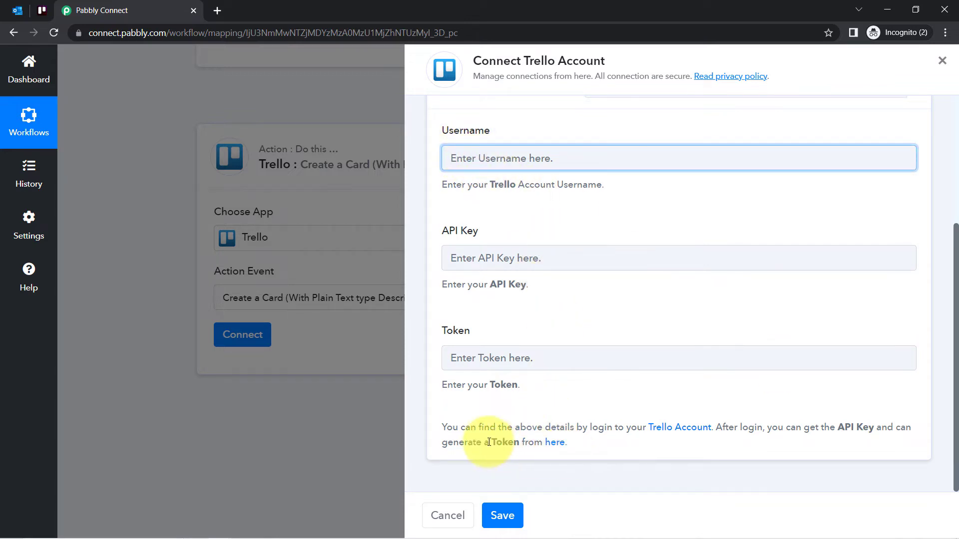
left_click_drag(453, 428, 566, 453)
left_click(559, 452)
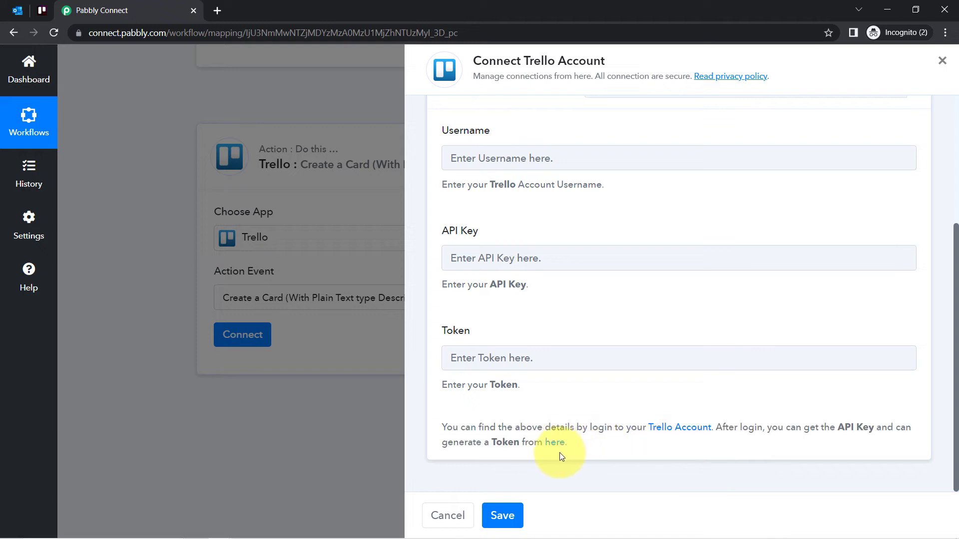
Open Trello's Developer API Keys page from the connection instructions in a new browser tab and locate the personal key
right_click(550, 446)
left_click(582, 341)
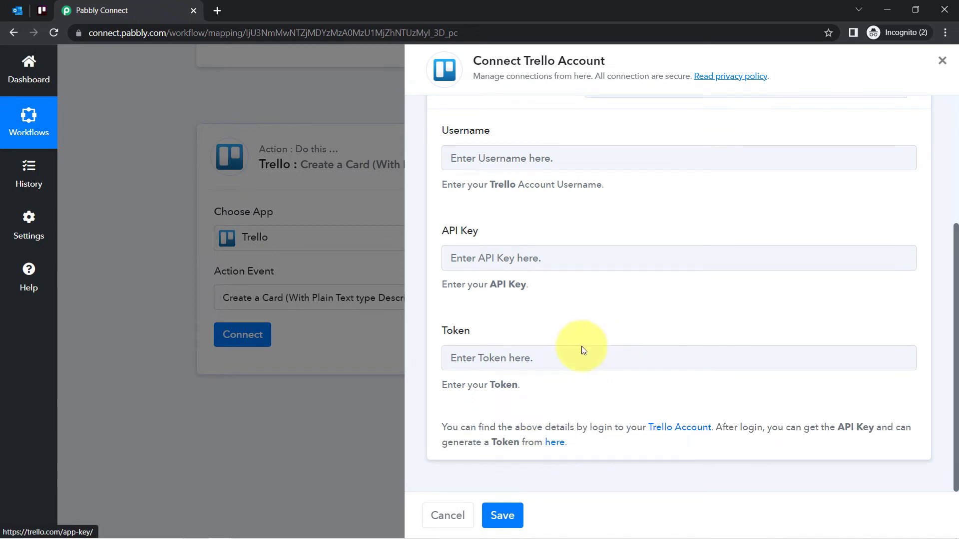
left_click(282, 7)
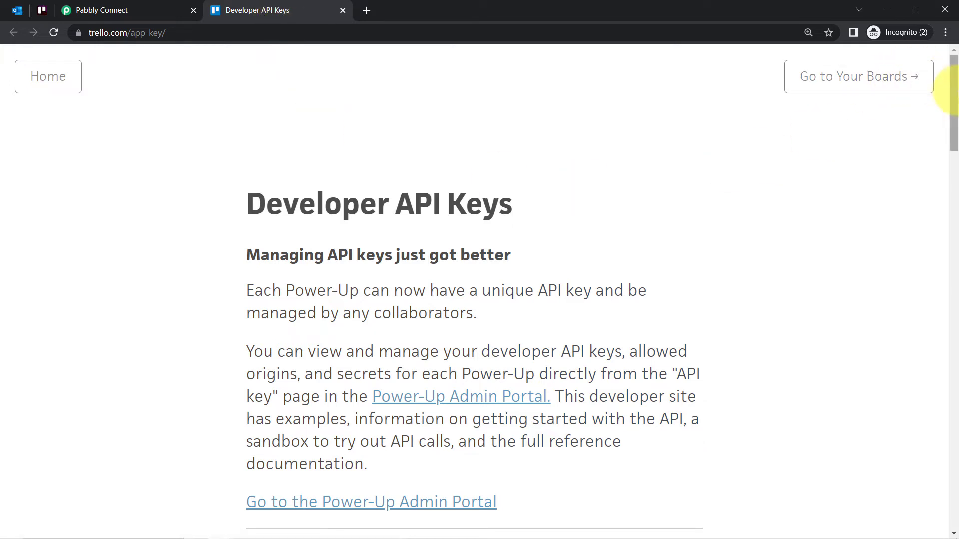
scroll(948, 150, "down", 5)
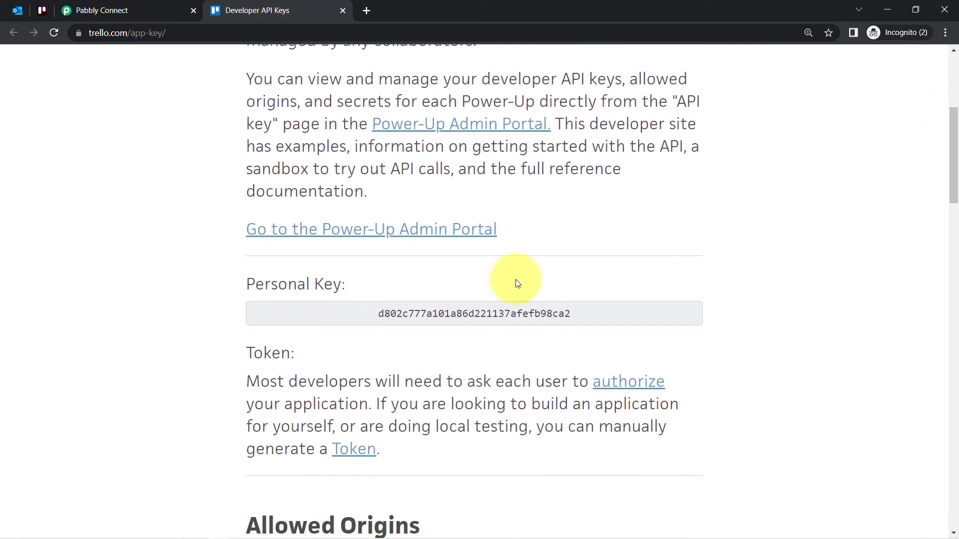
Copy the personal key from Trello's developer page into the API Key field of the Trello connection
double_click(419, 321)
key("ctrl+c")
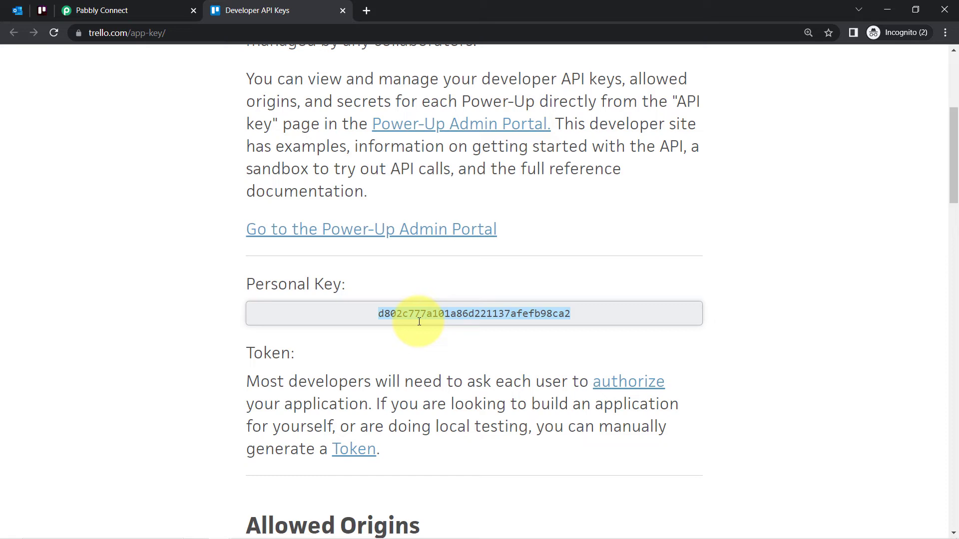
left_click(122, 10)
left_click(483, 261)
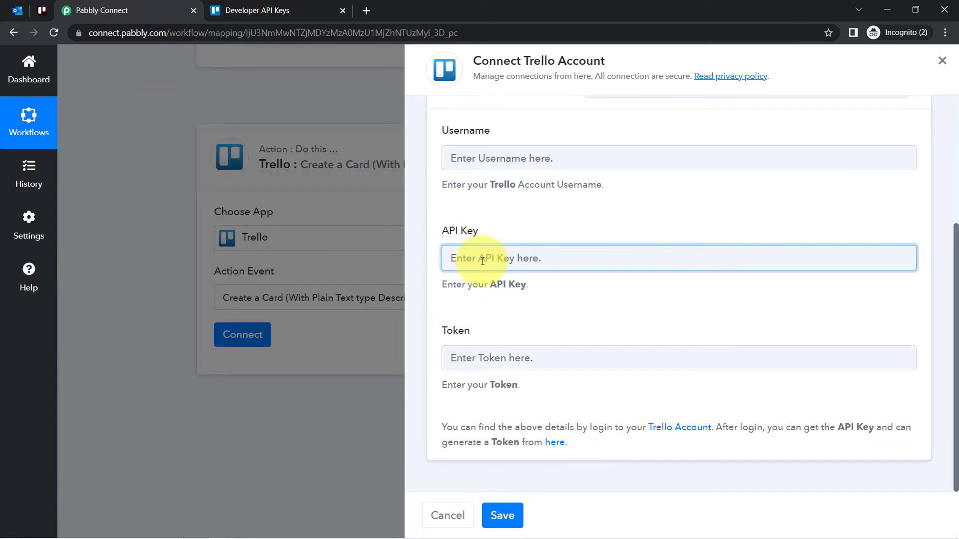
key("ctrl+v")
Generate a Trello token manually from the Developer API Keys page and allow Server Token access to the account
left_click(320, 4)
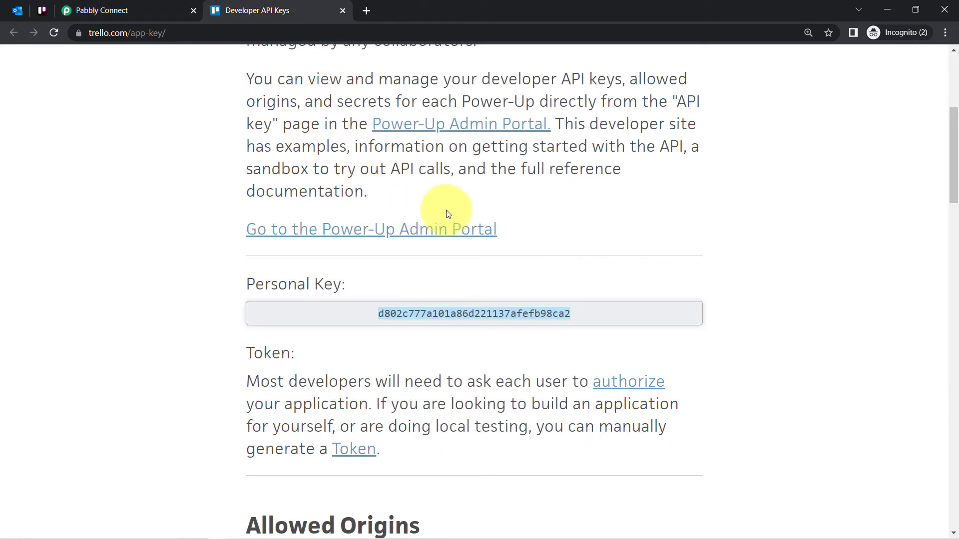
left_click_drag(222, 439, 460, 453)
left_click(350, 458)
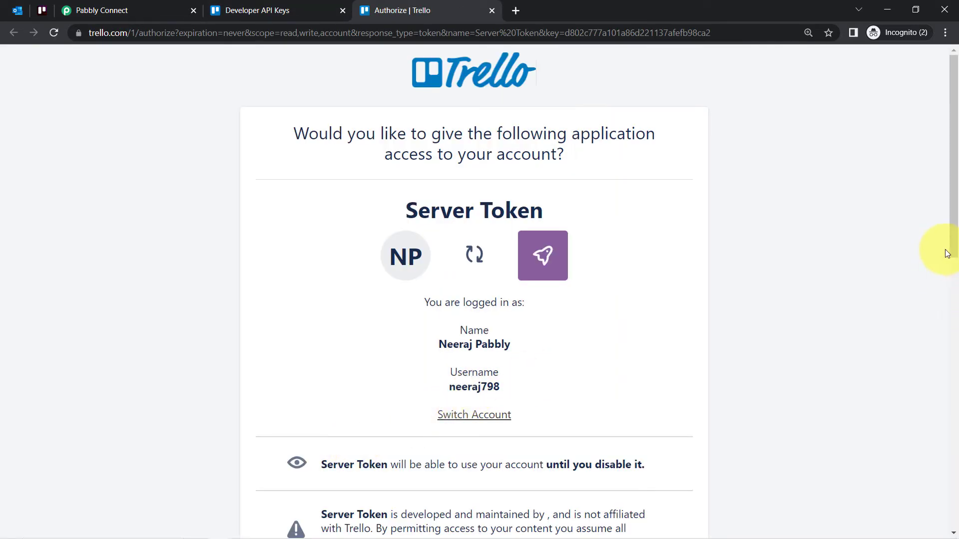
left_click_drag(951, 218, 947, 464)
left_click(616, 433)
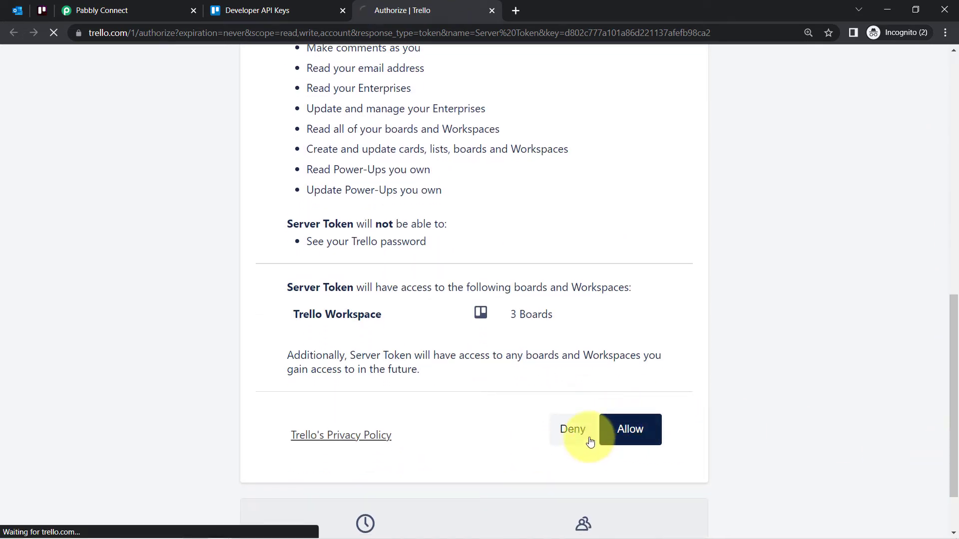
Copy the generated Trello token into the Token field of the Trello connection in Pabbly Connect
double_click(392, 119)
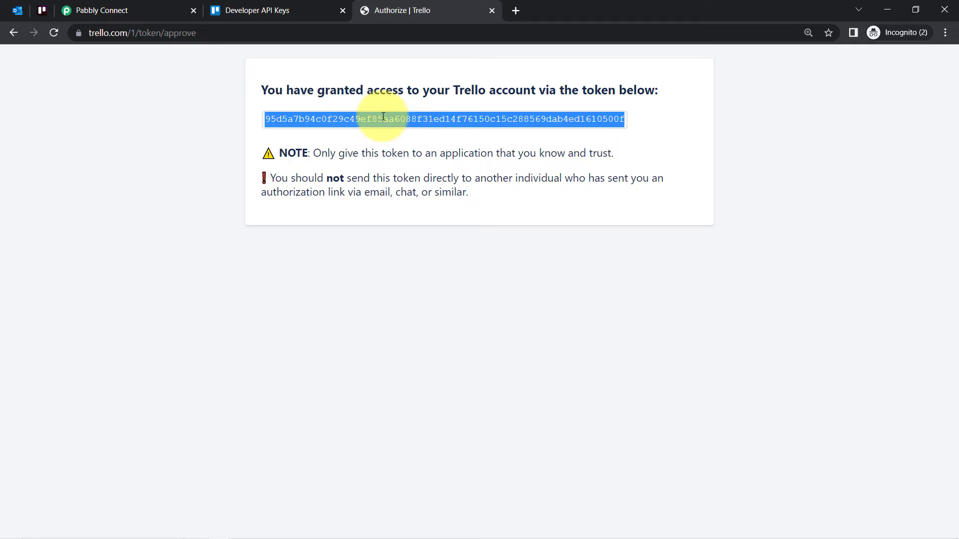
left_click(103, 10)
left_click(461, 359)
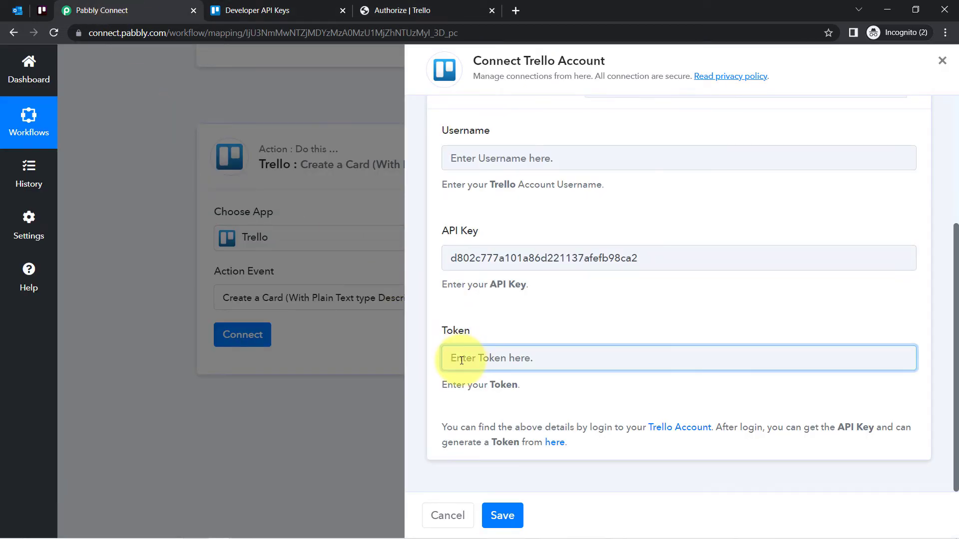
key("ctrl+v")
Fill in the Trello account username and save the connection
left_click(504, 517)
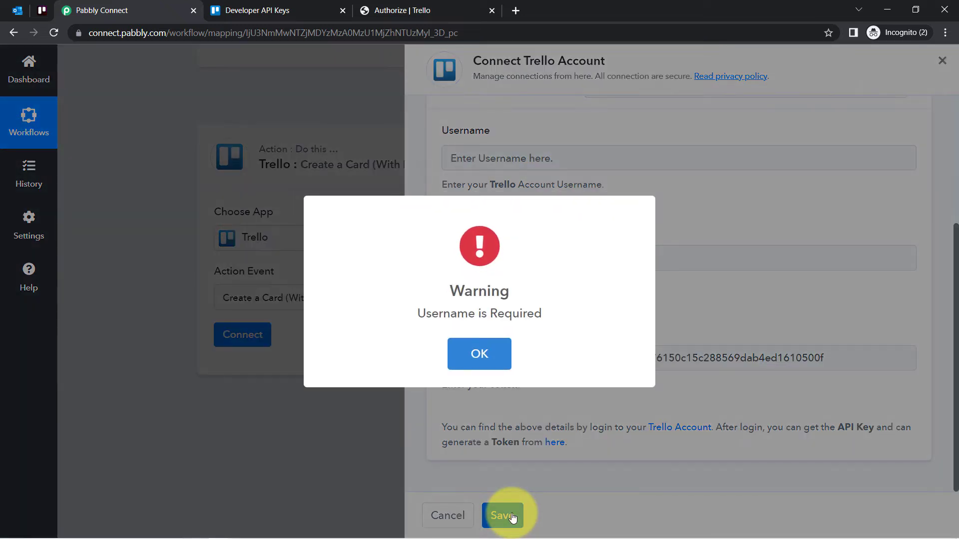
left_click(494, 352)
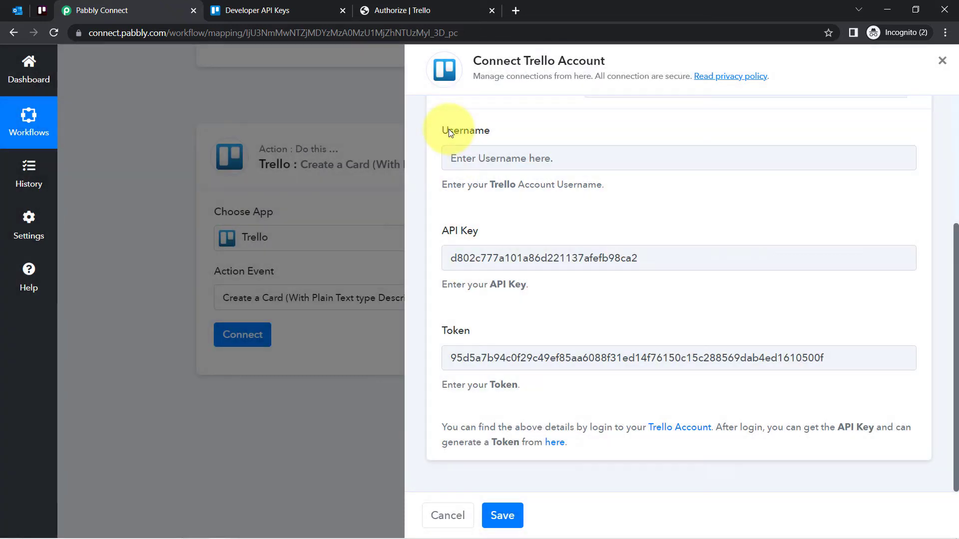
left_click(482, 150)
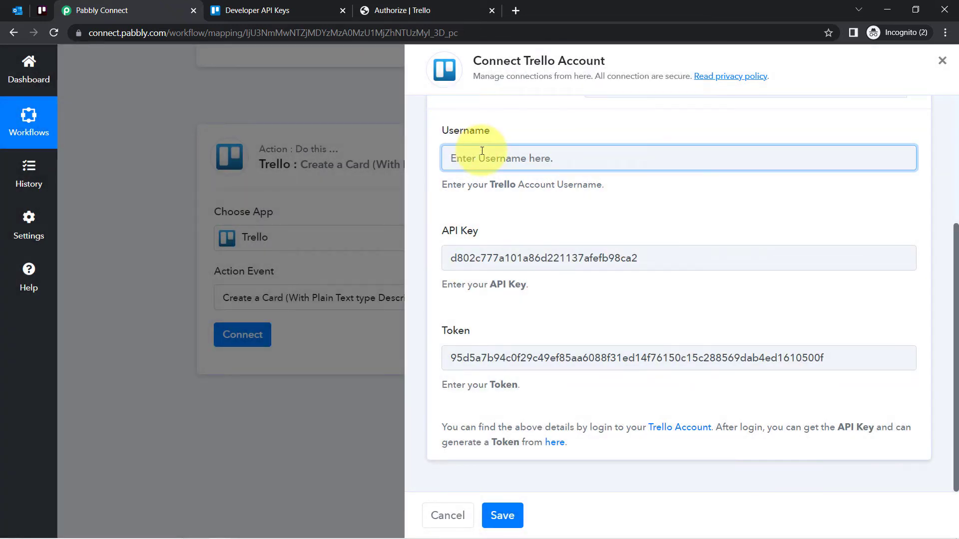
key("ctrl+v")
left_click(512, 512)
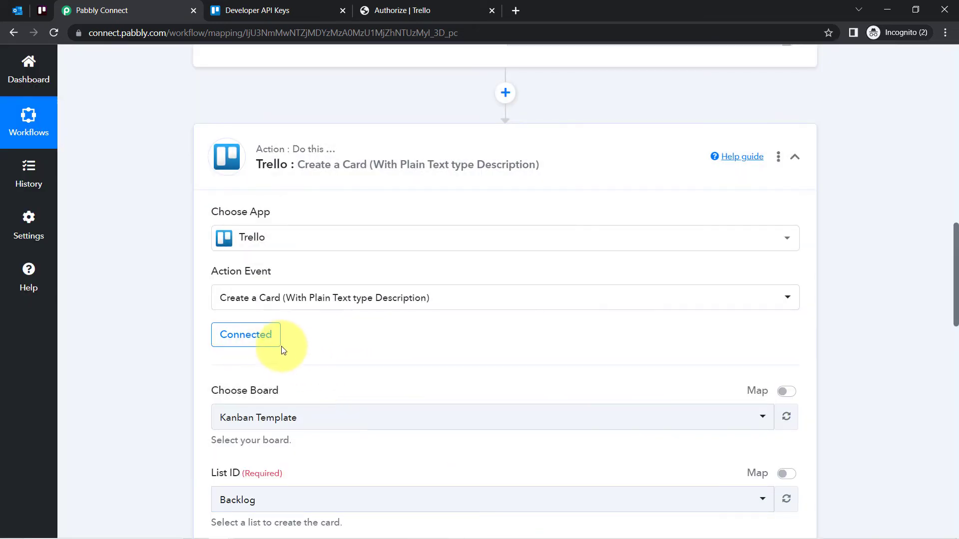
Open the Trello boards overview and review the boards in Trello Workspace
left_click_drag(955, 264, 955, 320)
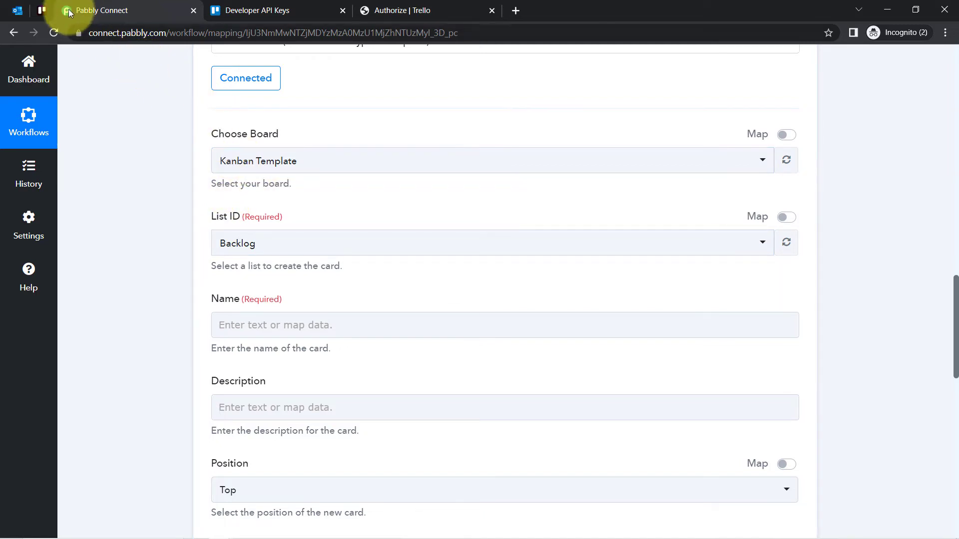
left_click(39, 10)
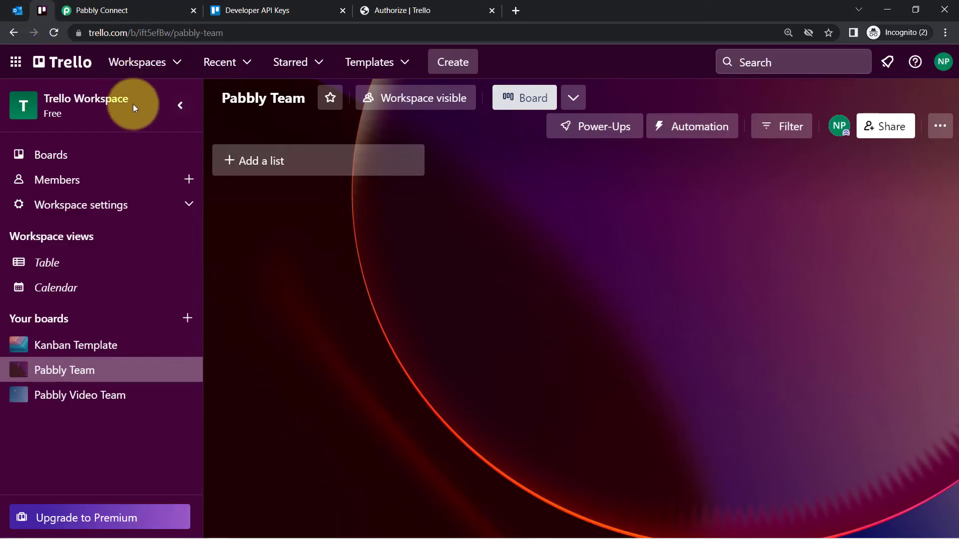
left_click(160, 63)
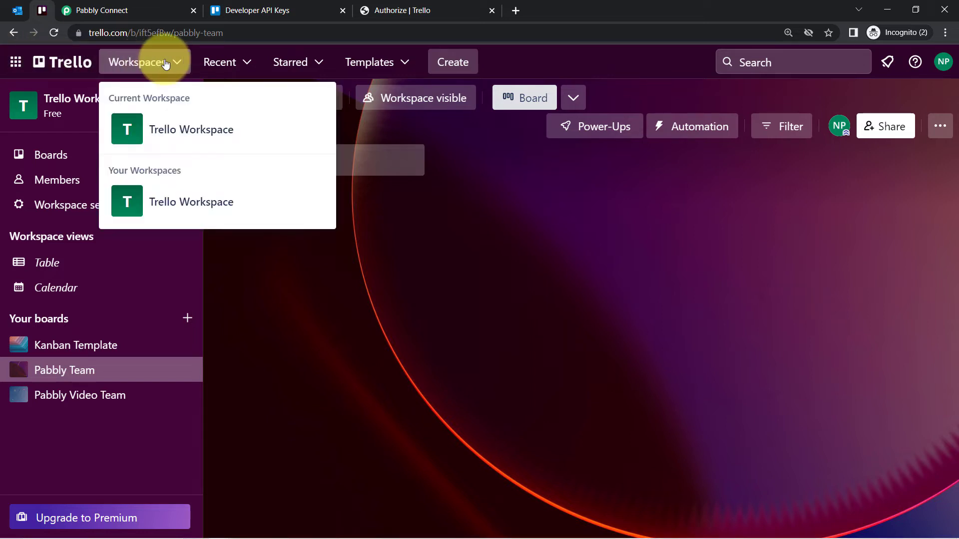
left_click(11, 62)
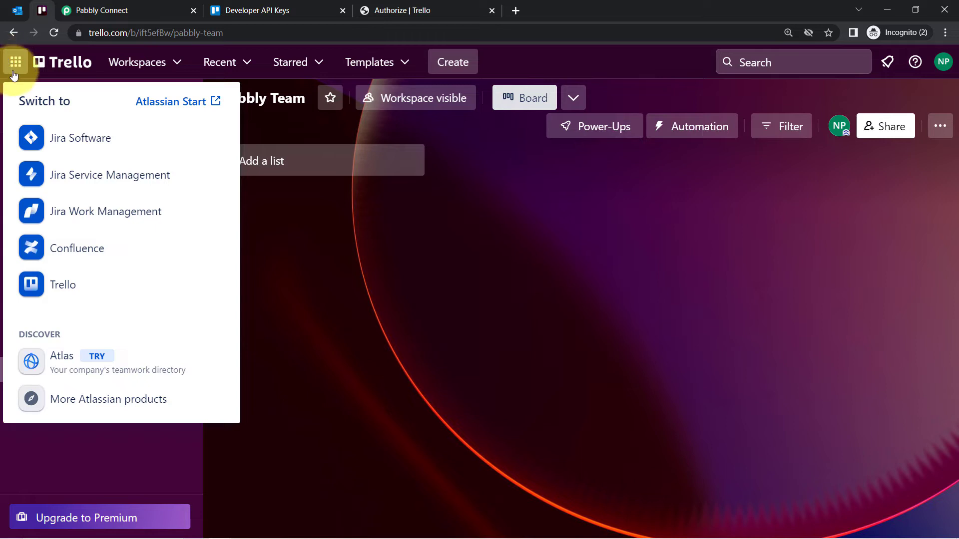
left_click(329, 244)
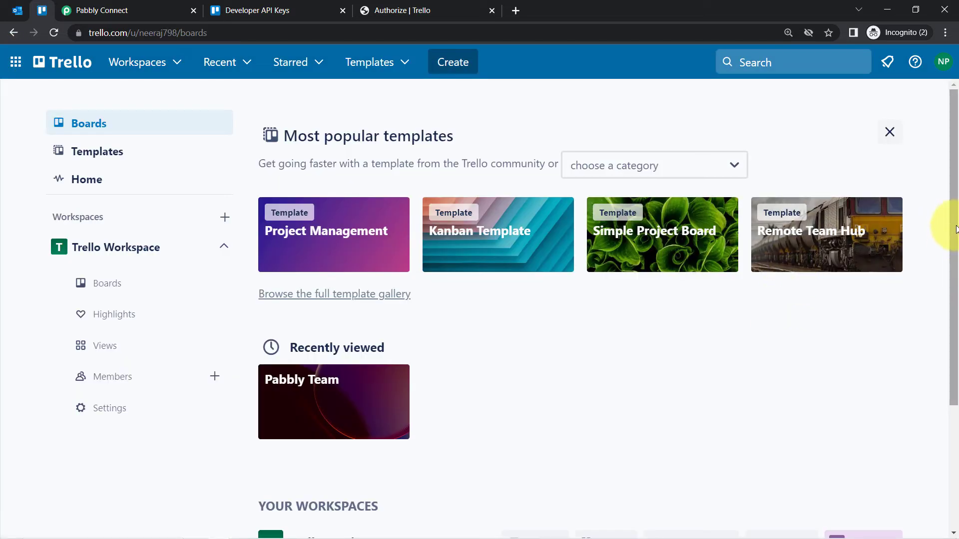
left_click_drag(954, 225, 946, 353)
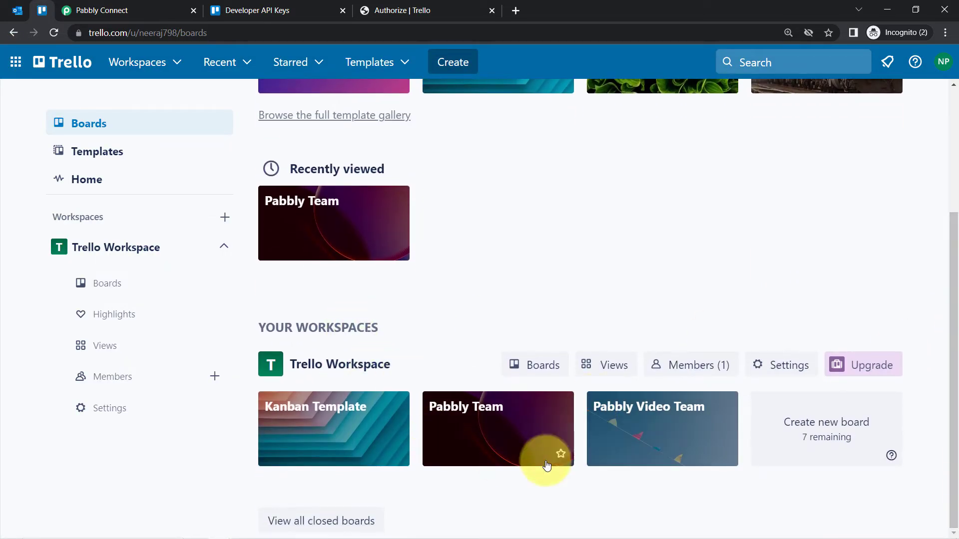
Set the Trello action's board to Pabbly Team, checking that board in Trello before selecting it
left_click(85, 6)
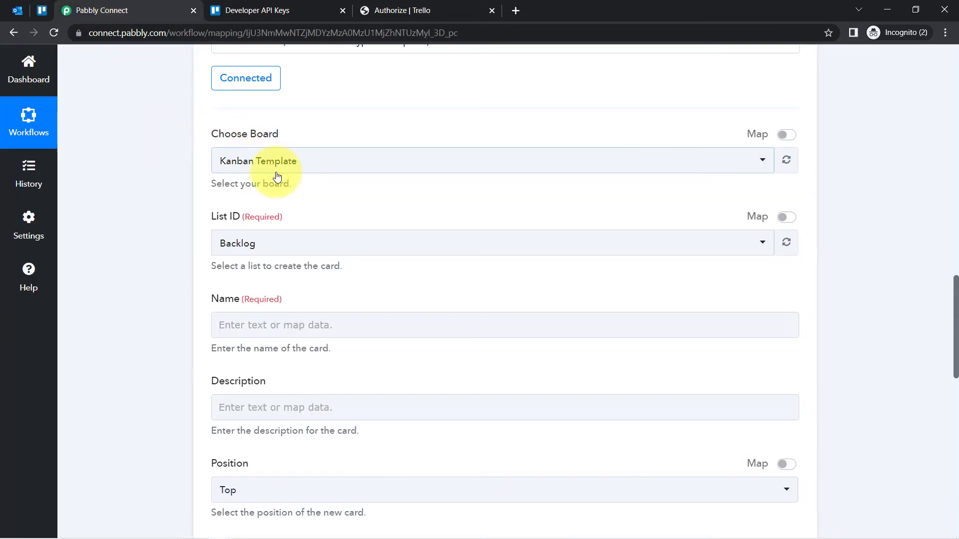
left_click(258, 155)
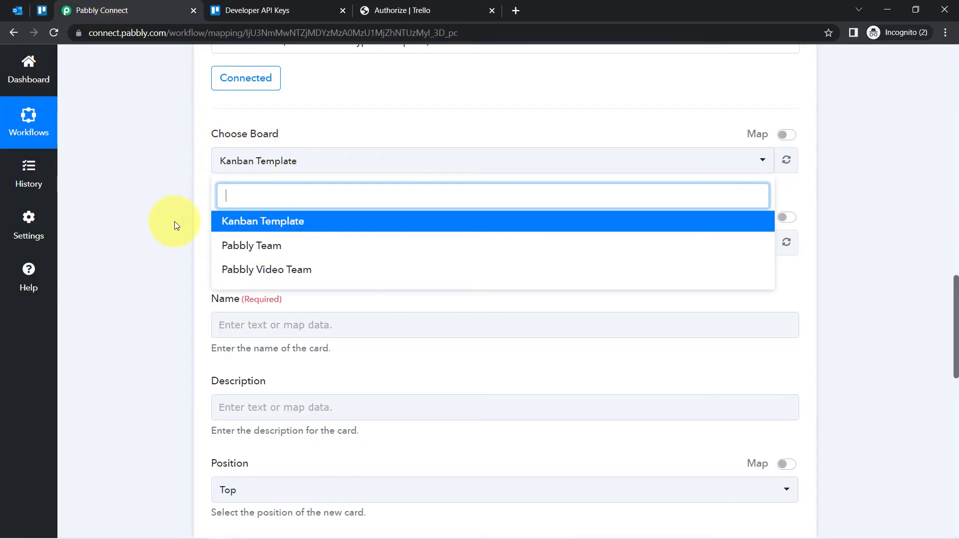
left_click(17, 10)
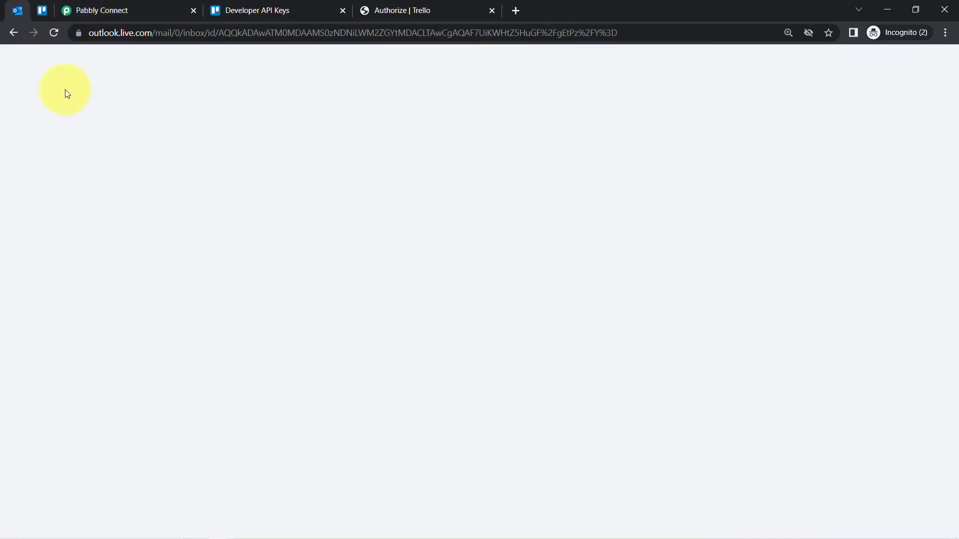
left_click(42, 10)
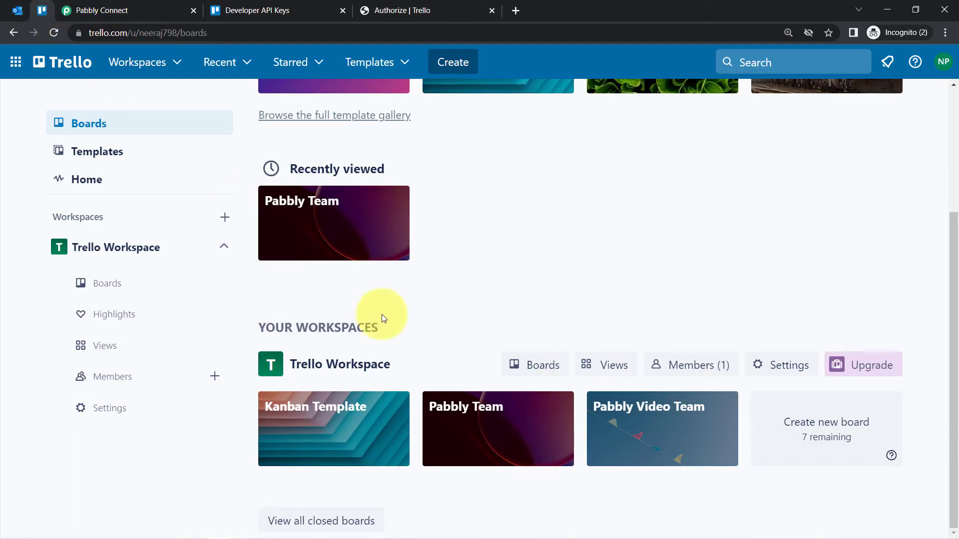
left_click(480, 413)
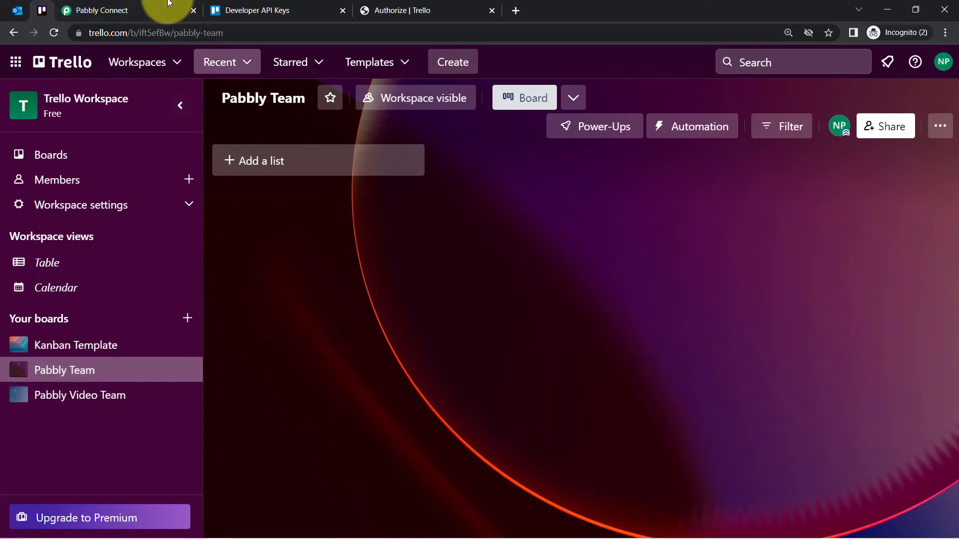
left_click(165, 9)
left_click(241, 247)
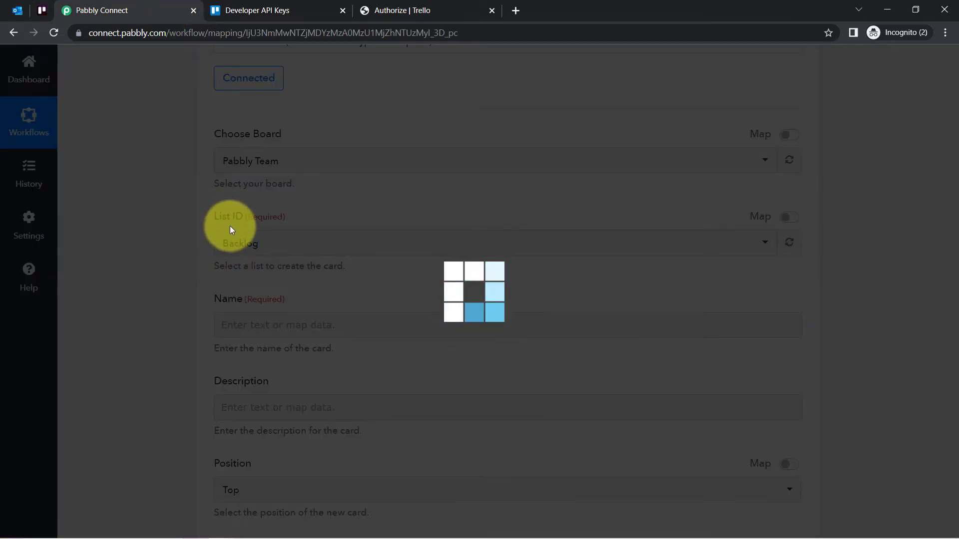
Add a list named Incoming Emails to the Pabbly Team board in Trello
left_click(41, 10)
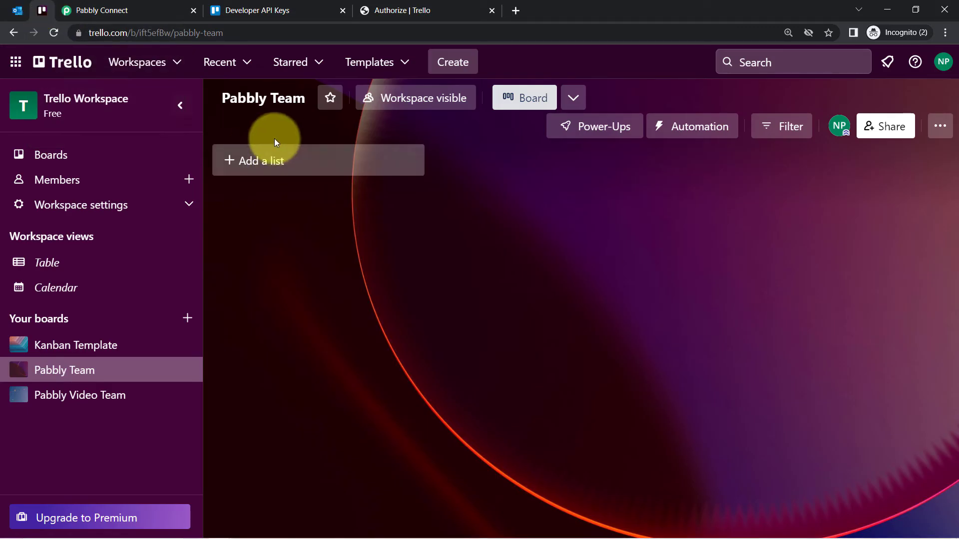
left_click(254, 161)
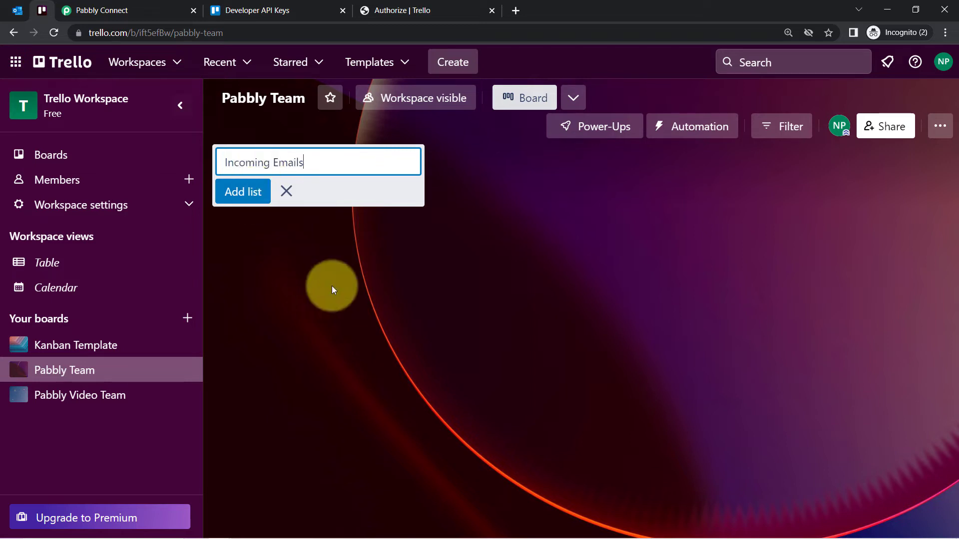
left_click(232, 193)
Refresh the available lists in the Pabbly Connect action and set List ID to Incoming Emails
left_click(133, 4)
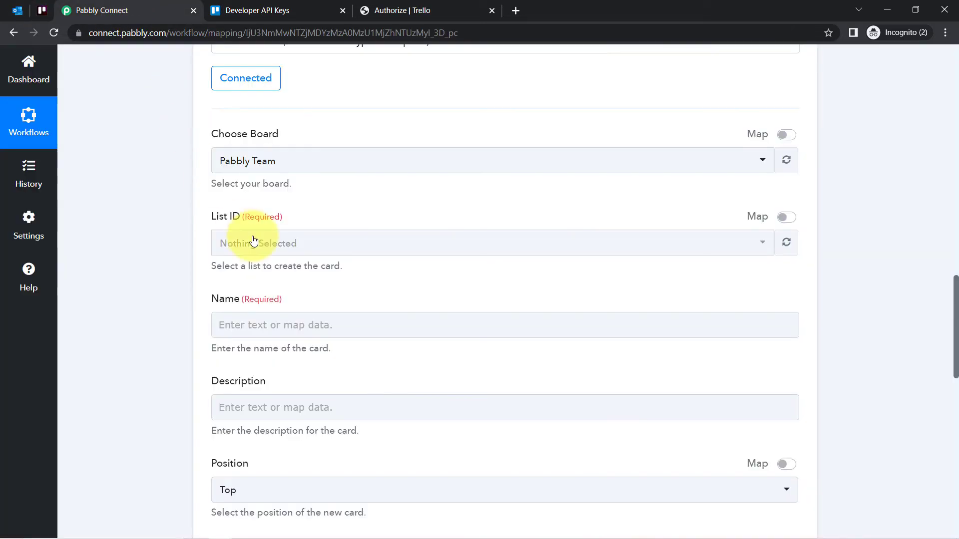
left_click(786, 243)
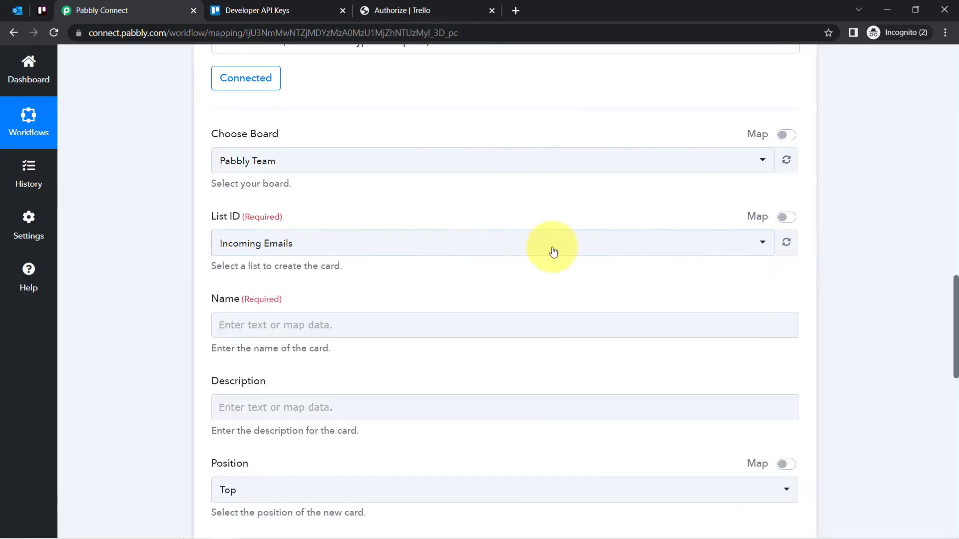
left_click(265, 245)
left_click(254, 306)
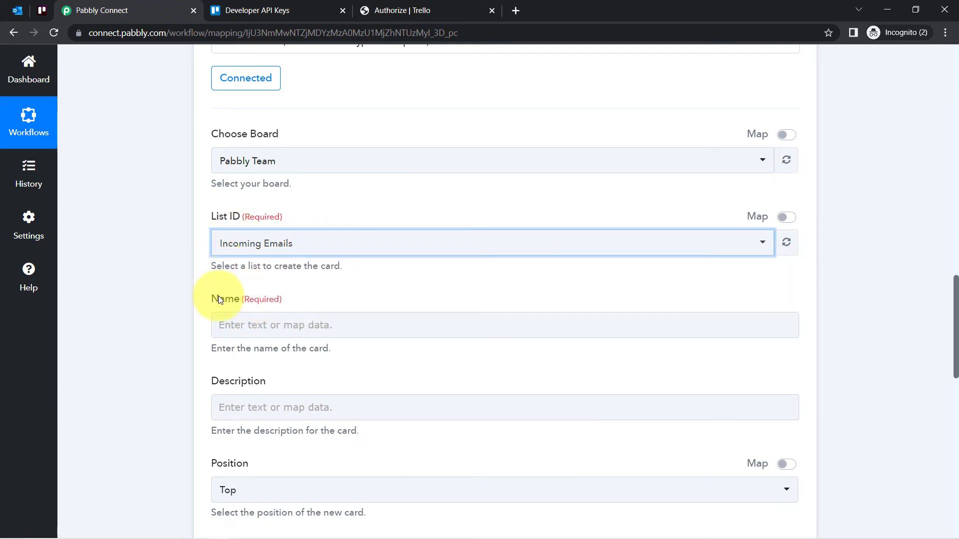
Map the card's Name to the Subject value from the Microsoft Office 365: New Mail trigger
left_click_drag(218, 307, 244, 307)
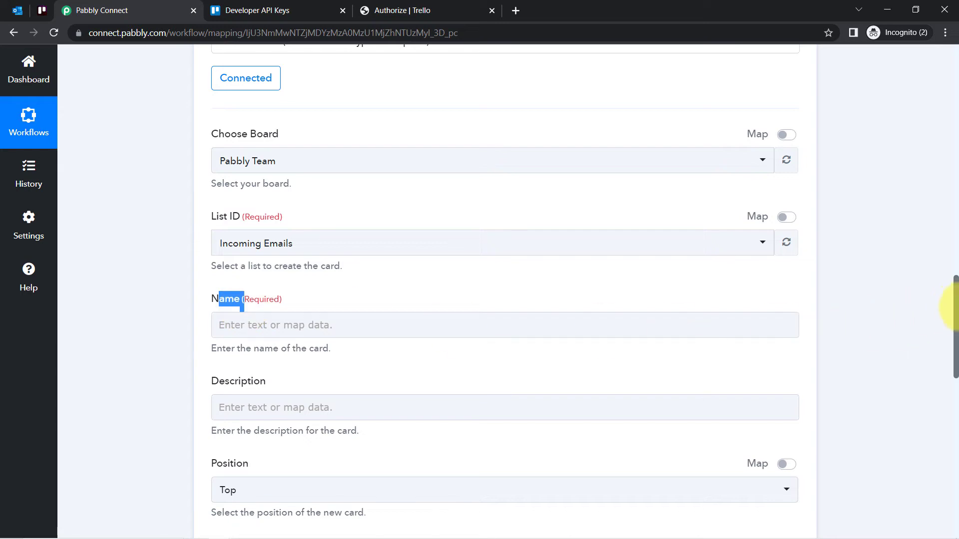
scroll(956, 299, "down", 2)
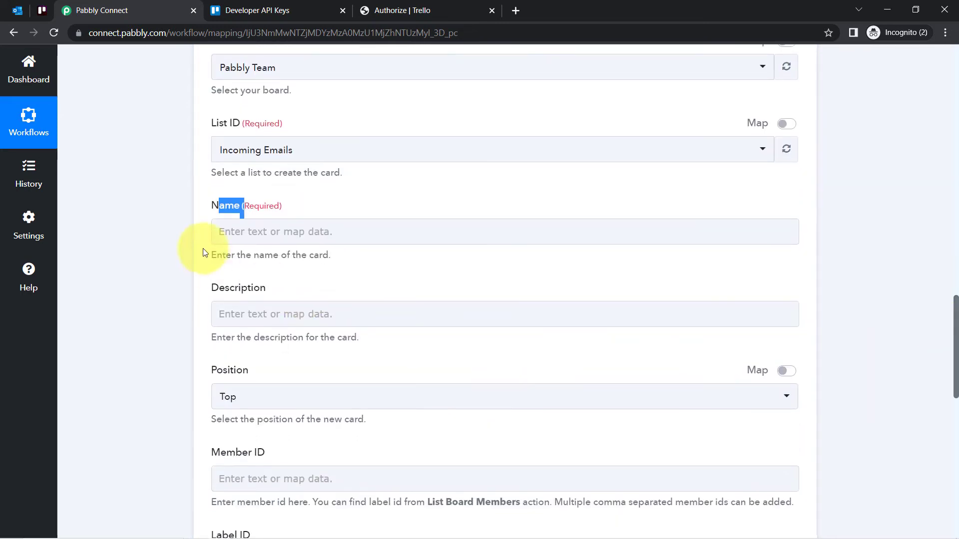
left_click(290, 225)
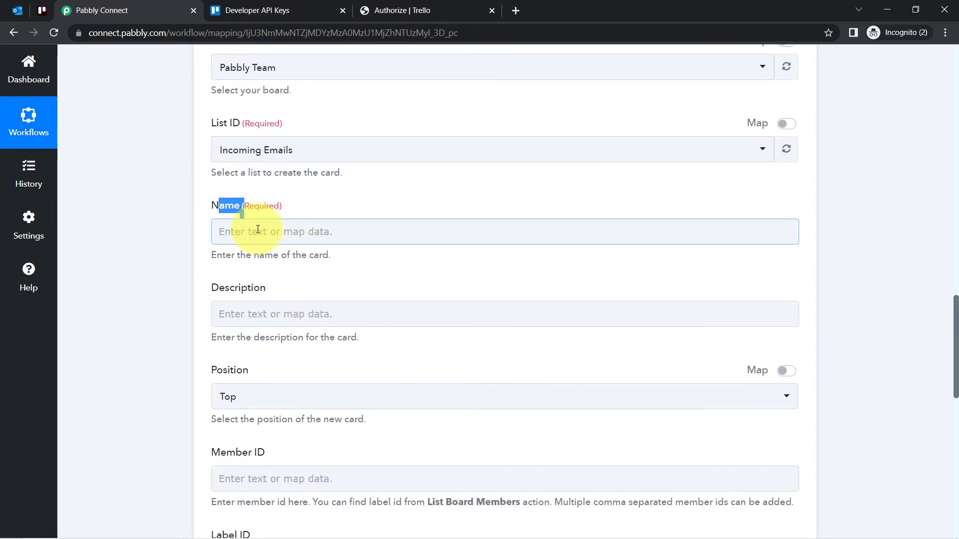
left_click_drag(956, 306, 955, 203)
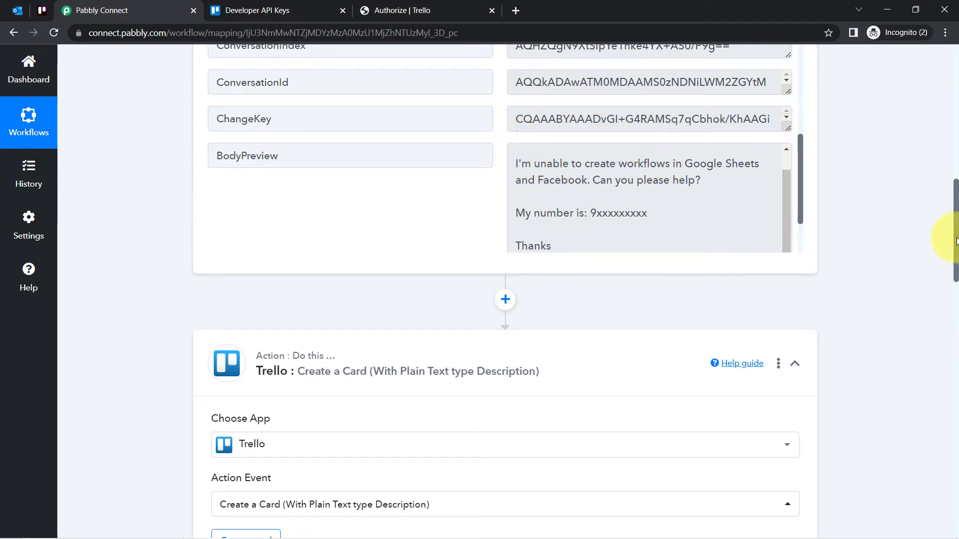
left_click_drag(955, 242, 948, 364)
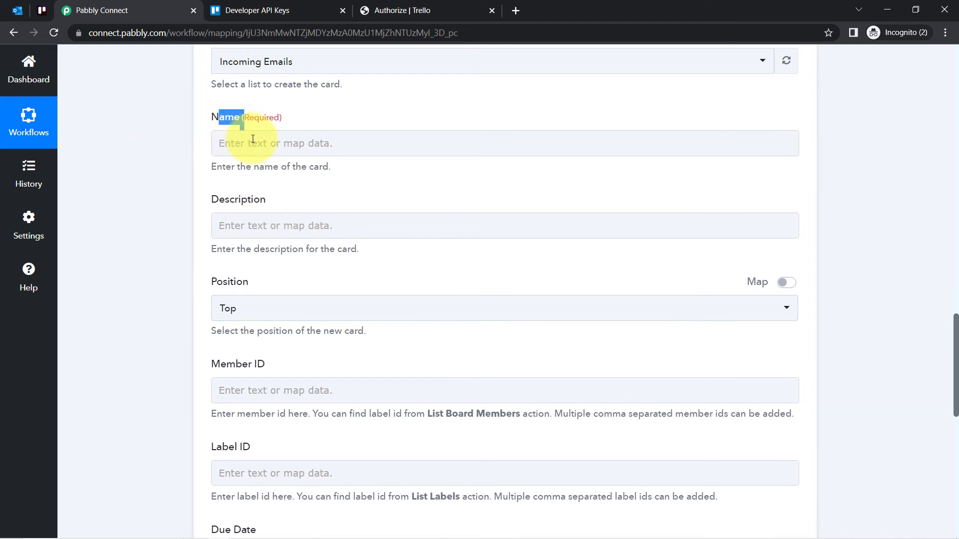
left_click(265, 149)
left_click(268, 243)
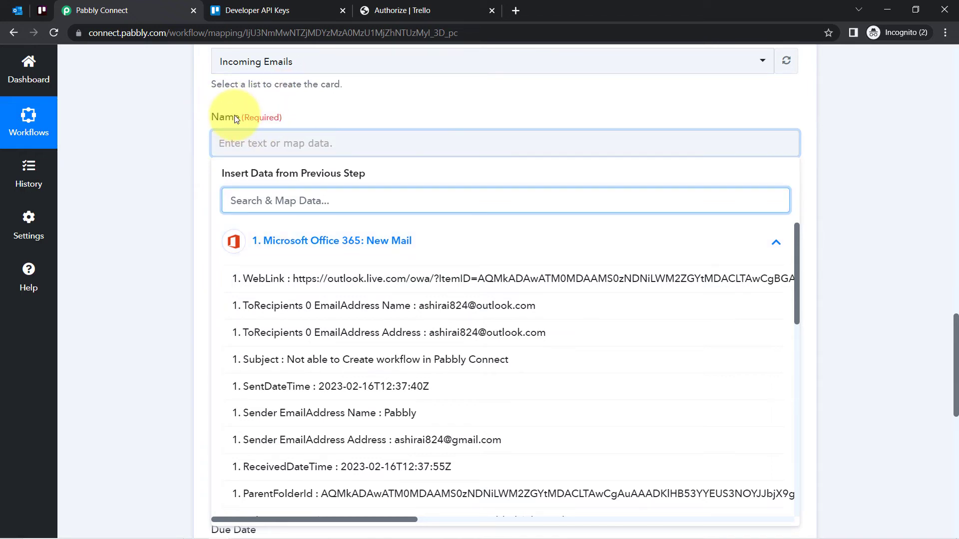
left_click(308, 370)
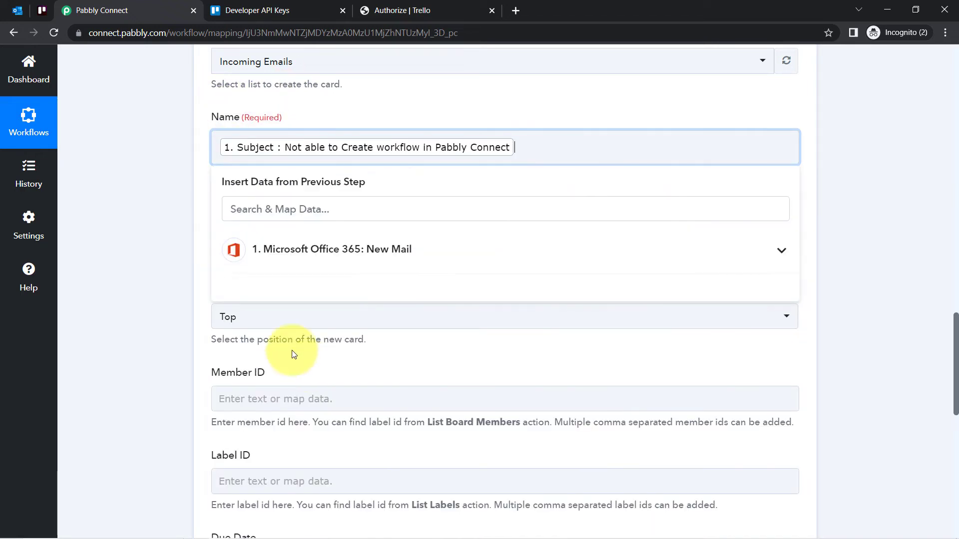
Map the card's Description to the BodyPreview value from the Microsoft Office 365: New Mail trigger
left_click(156, 224)
left_click(276, 234)
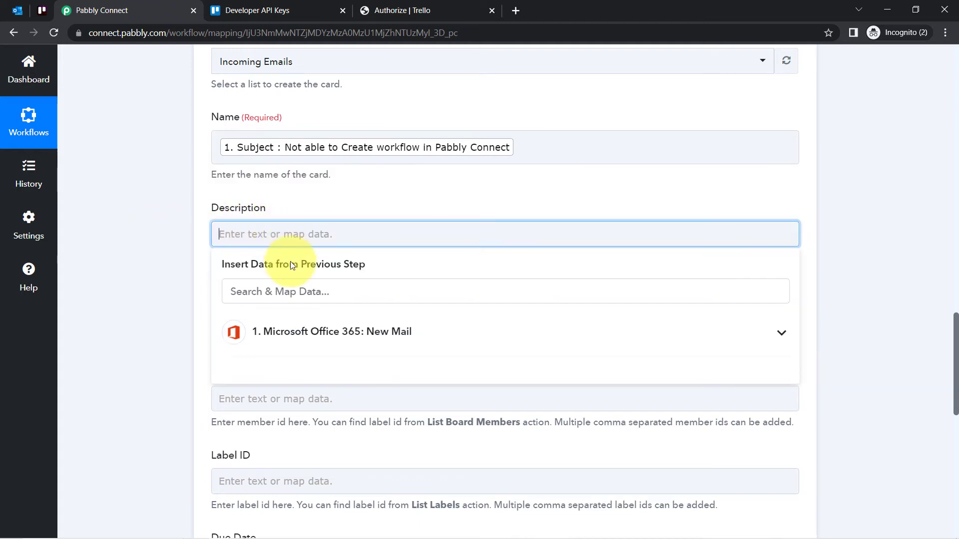
left_click(283, 291)
type("body")
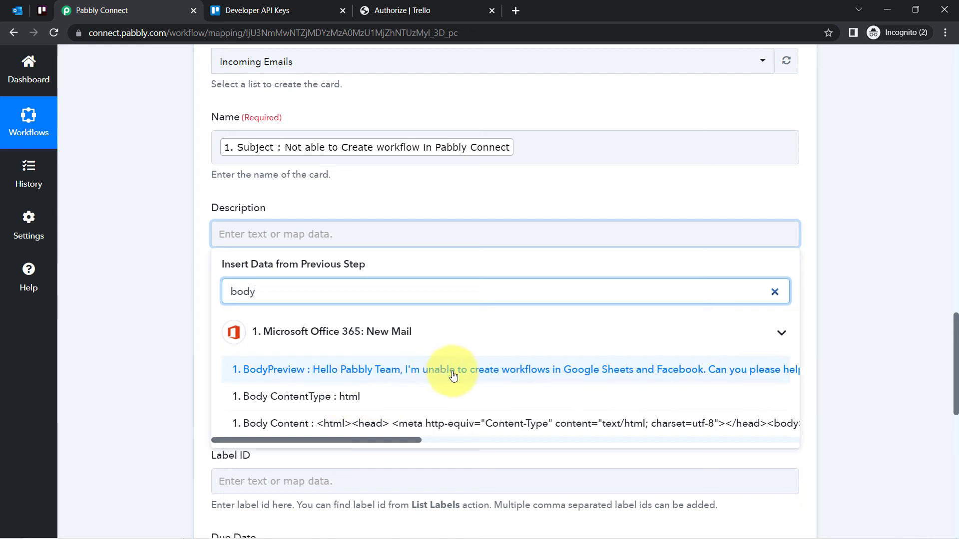
left_click(443, 369)
left_click(138, 315)
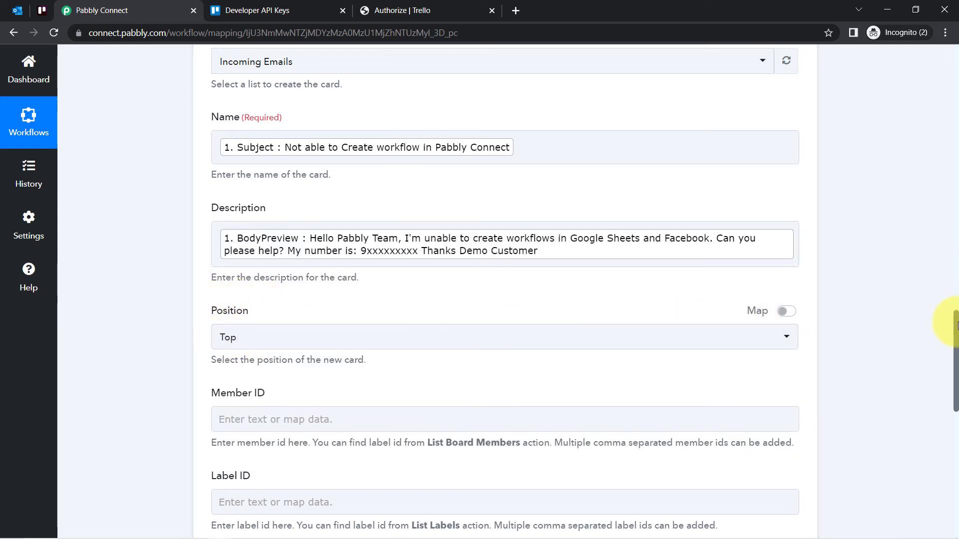
Leave the remaining optional card fields blank, then save the Trello action and send a test request
left_click_drag(955, 327, 942, 379)
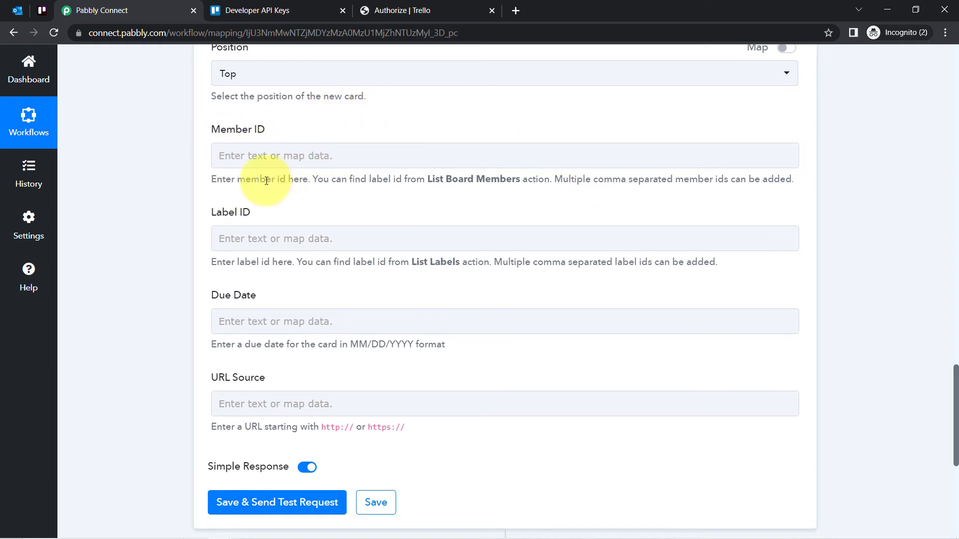
left_click_drag(266, 180, 407, 183)
left_click(235, 255)
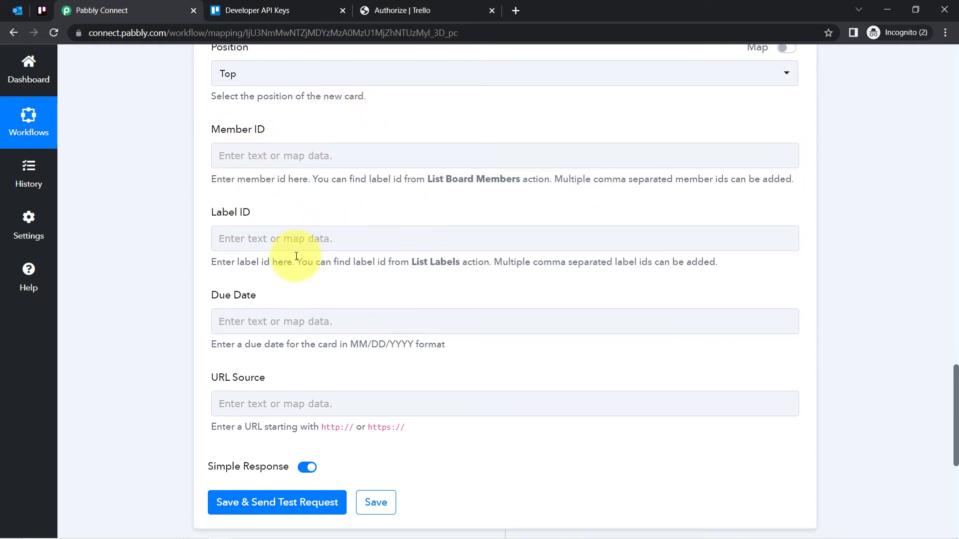
left_click_drag(295, 263, 355, 272)
left_click(244, 442)
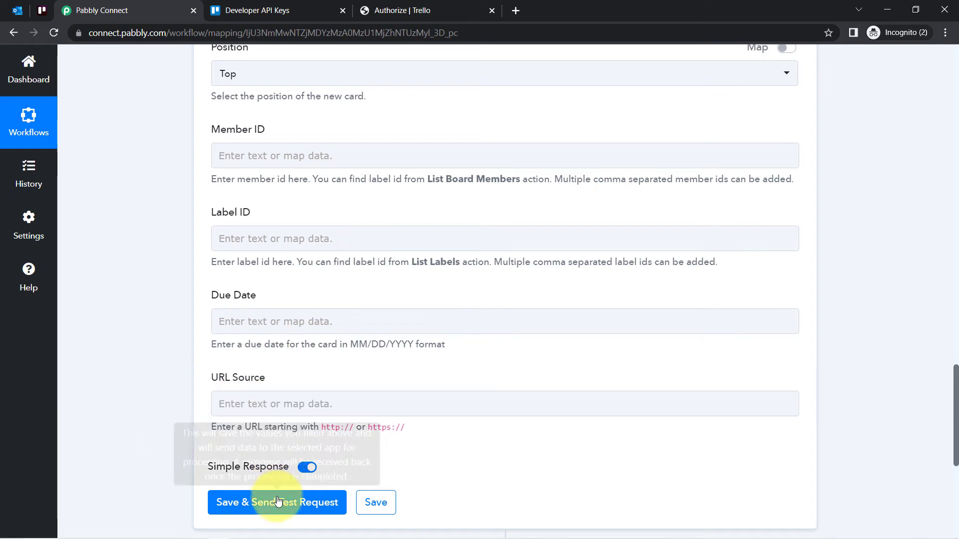
left_click(239, 506)
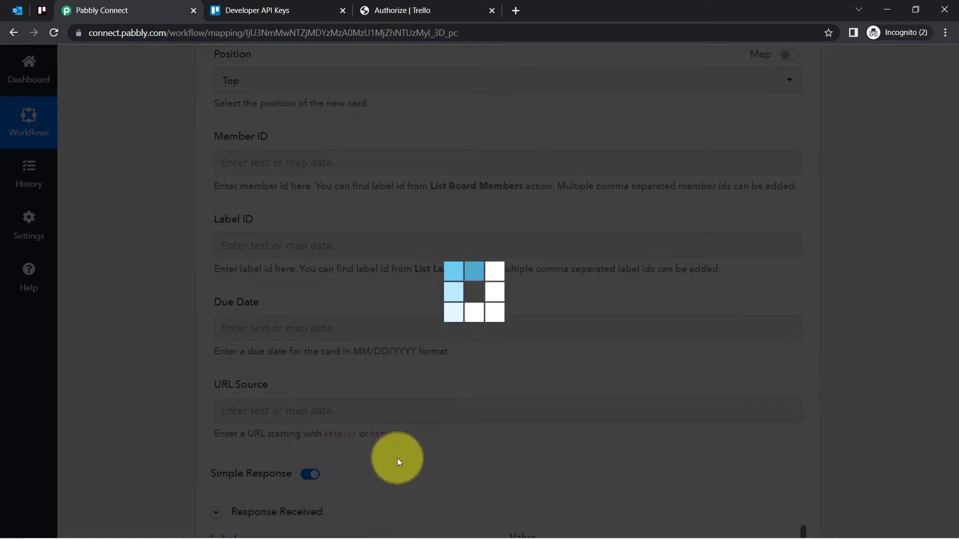
scroll(949, 350, "down", 6)
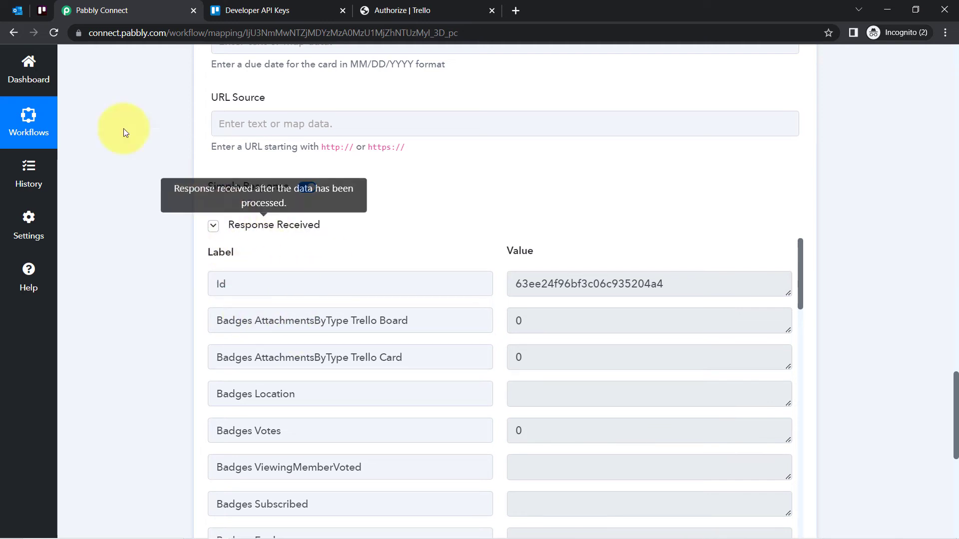
Open the new card in Trello's Incoming Emails list, check its title and description, and return to Pabbly Connect
left_click(43, 10)
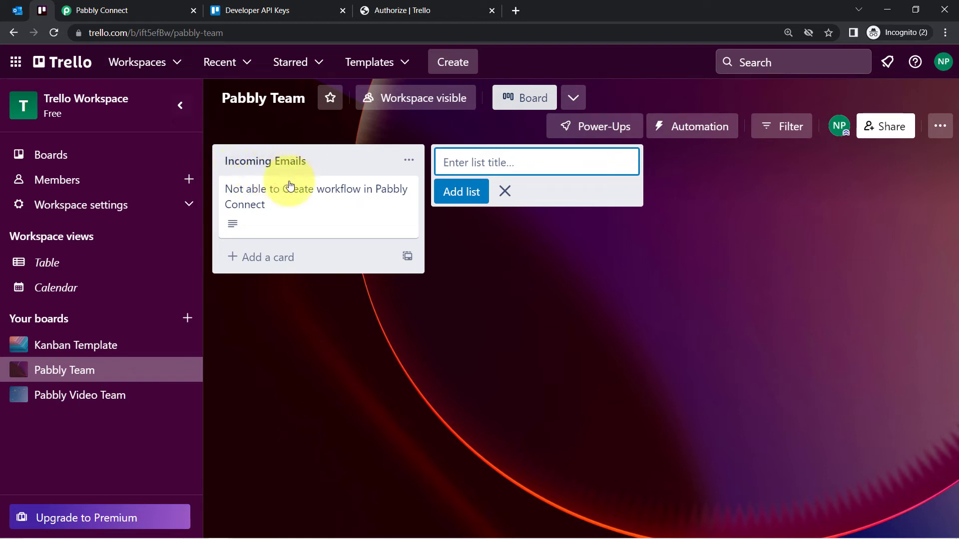
left_click(238, 209)
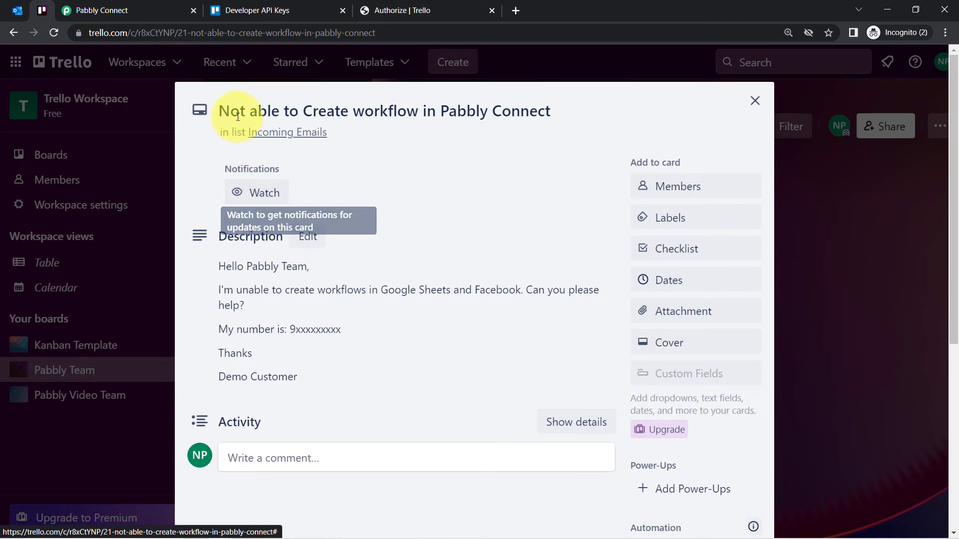
left_click_drag(228, 111, 493, 127)
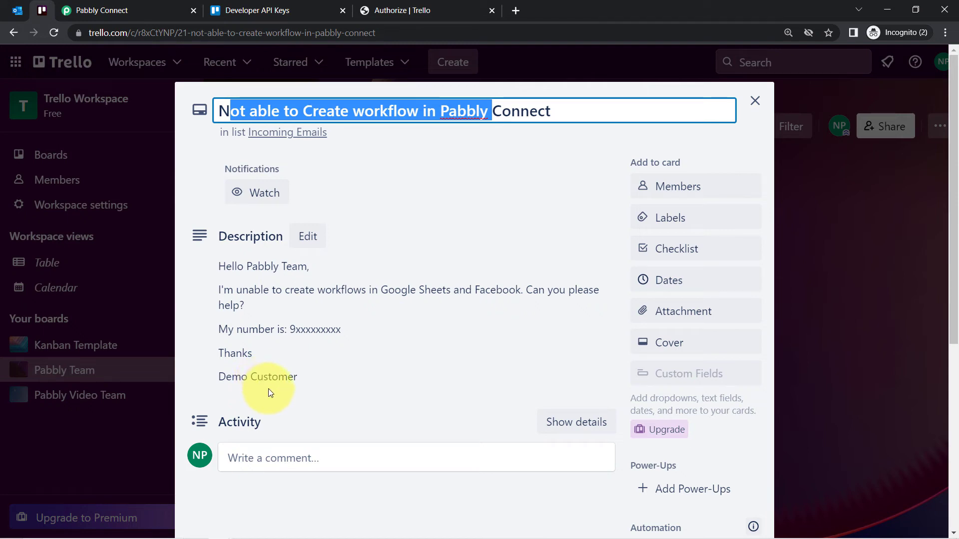
left_click(9, 11)
left_click(146, 10)
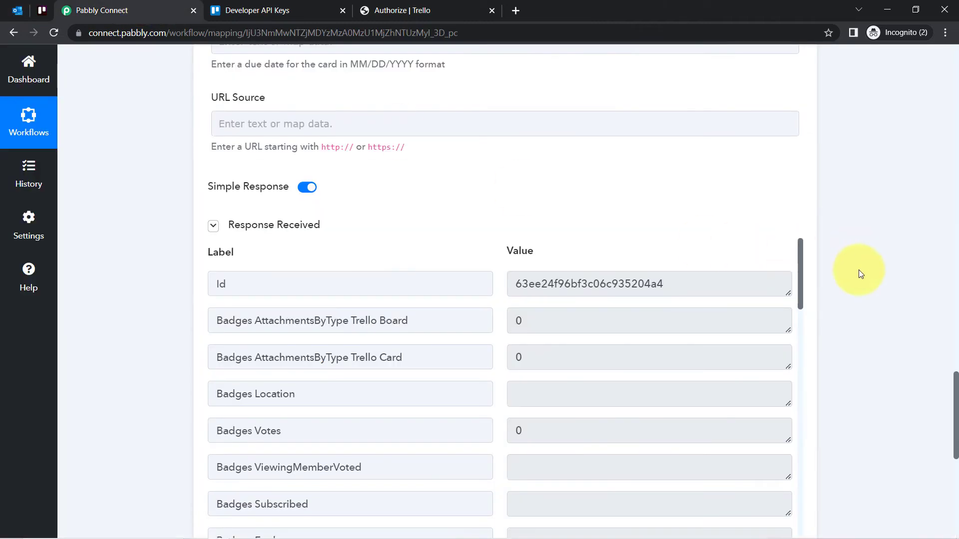
Examine the Microsoft Office 365 trigger's checking interval and the email data in its received response
left_click_drag(956, 407, 934, 53)
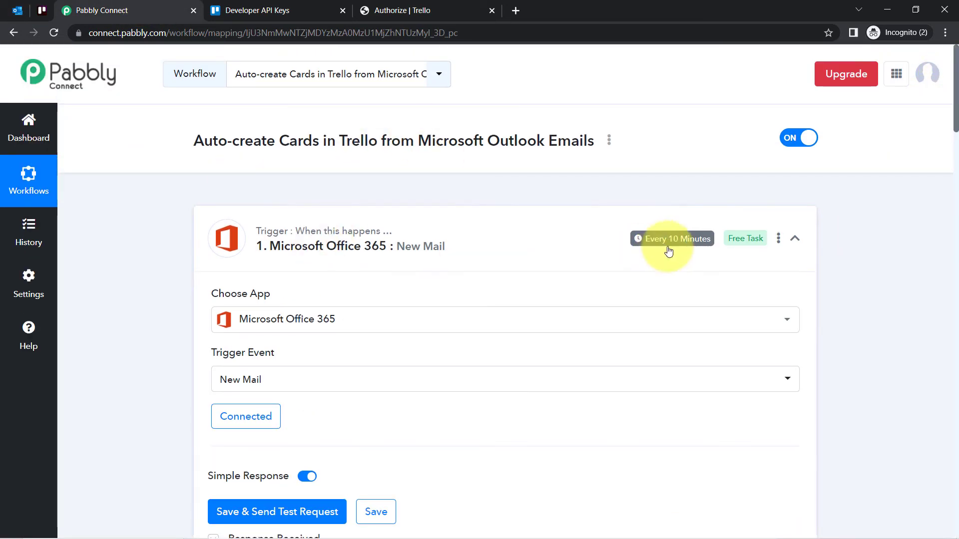
mouse_move(670, 245)
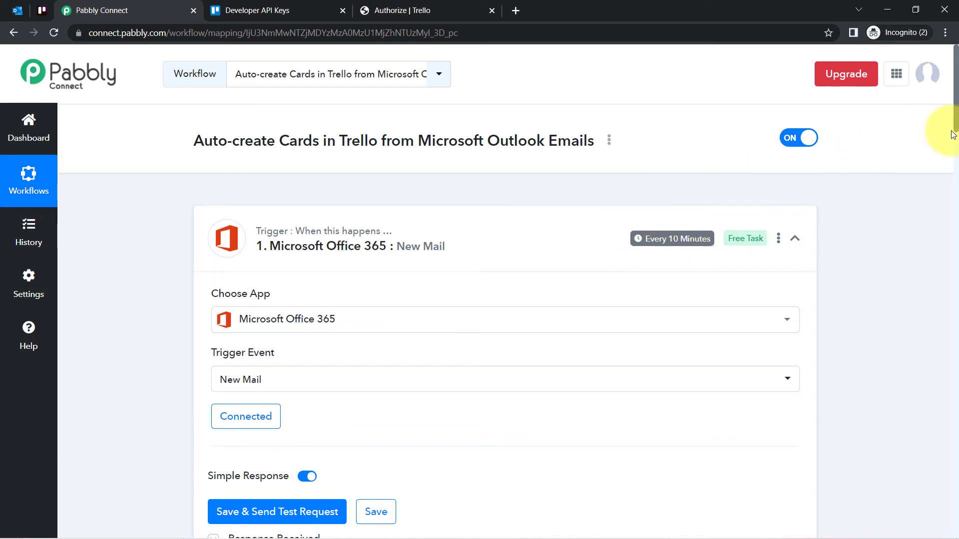
left_click_drag(955, 126, 954, 187)
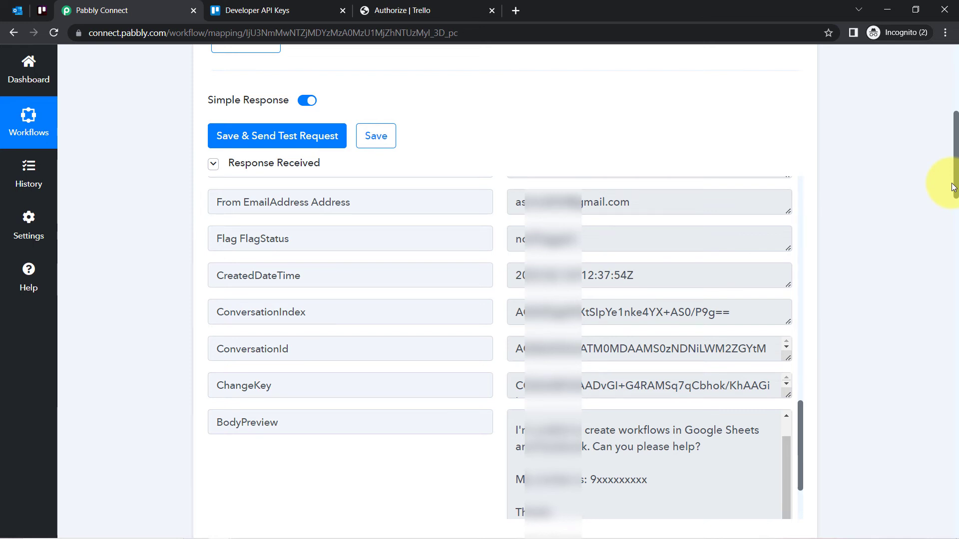
left_click_drag(953, 188, 953, 187)
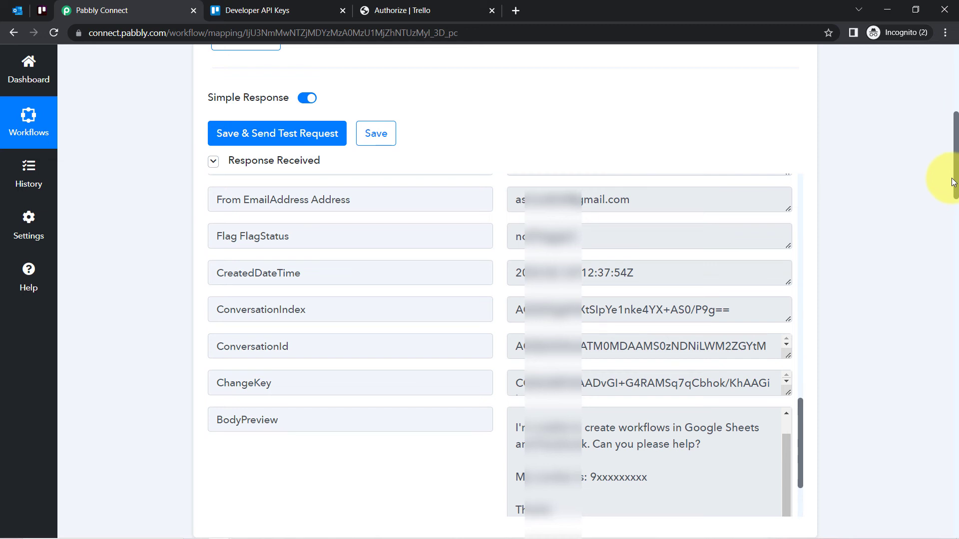
left_click_drag(954, 182, 951, 55)
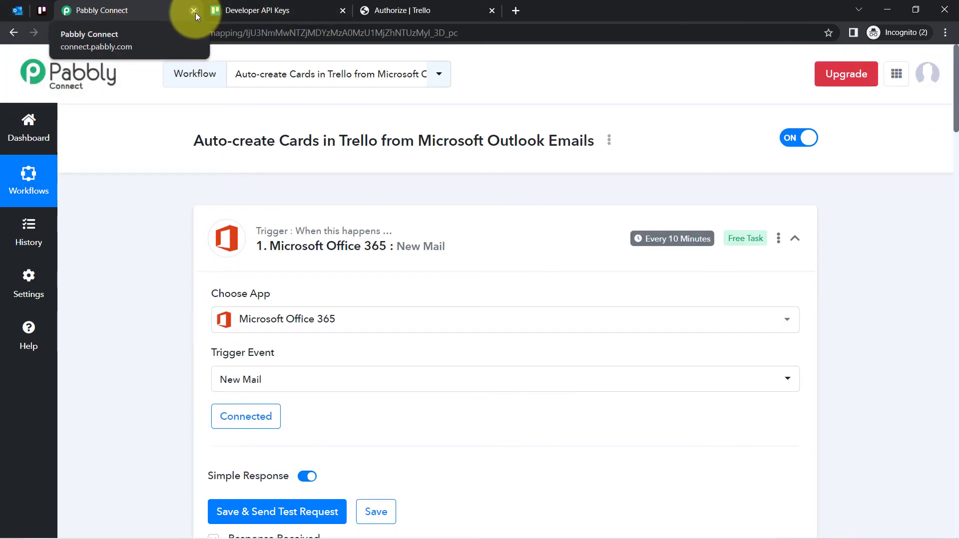
Collapse the Microsoft Office 365 trigger and the Trello action in the workflow
left_click(287, 230)
left_click(298, 361)
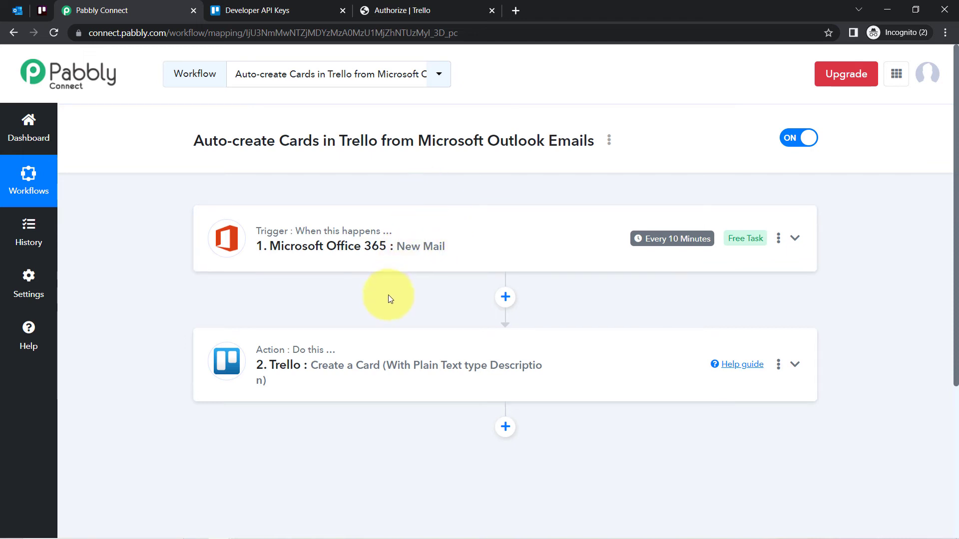
left_click(342, 370)
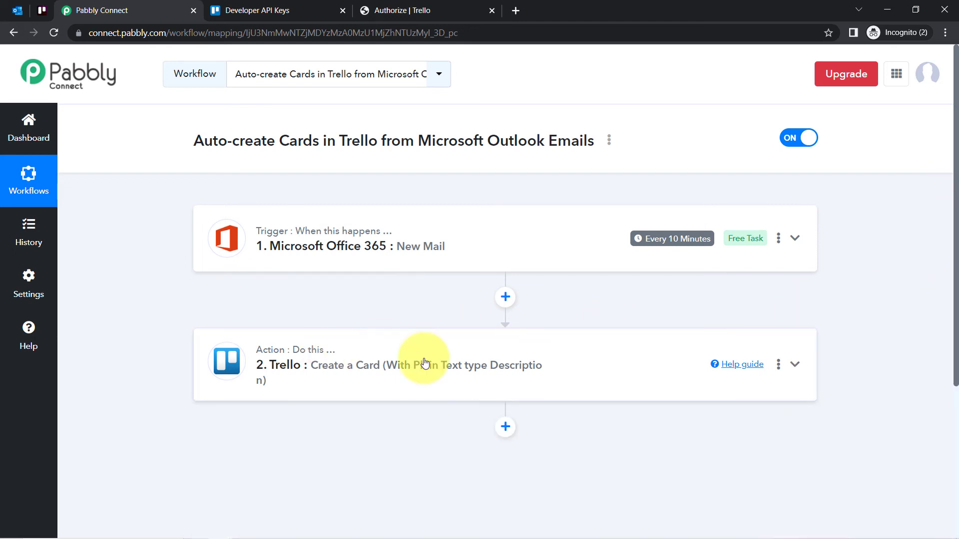
Expand the Trello action and compare its field mappings with the source email in Outlook and the card in Trello
left_click(424, 362)
left_click_drag(955, 103, 955, 248)
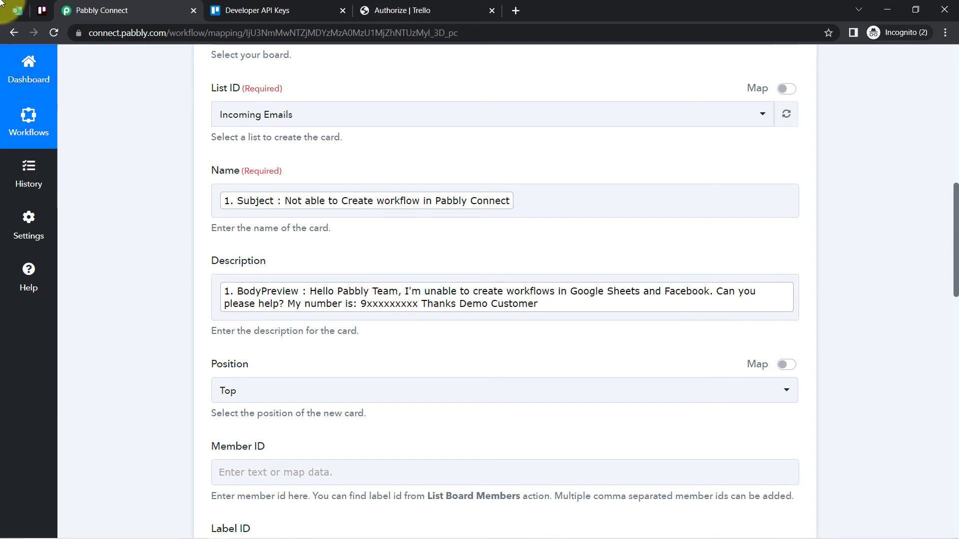
left_click(18, 10)
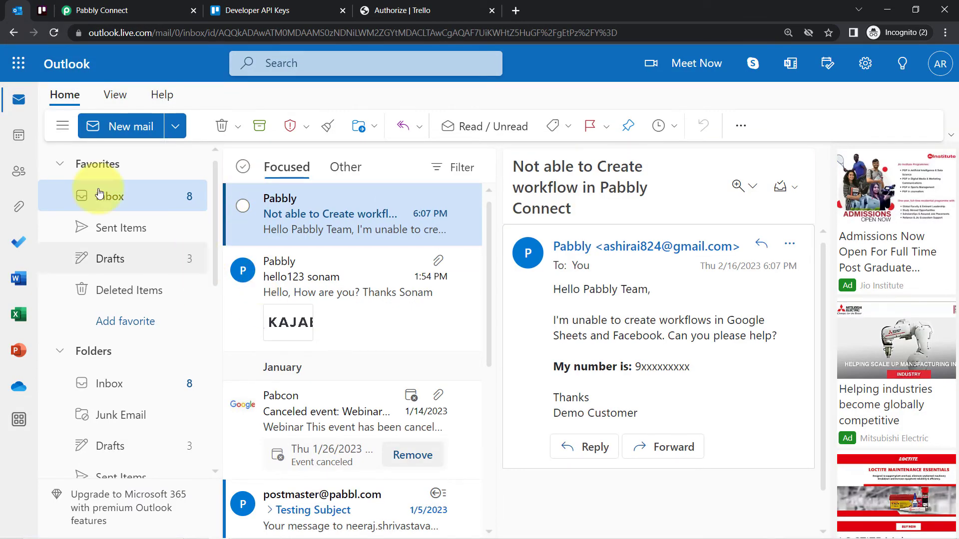
left_click(170, 10)
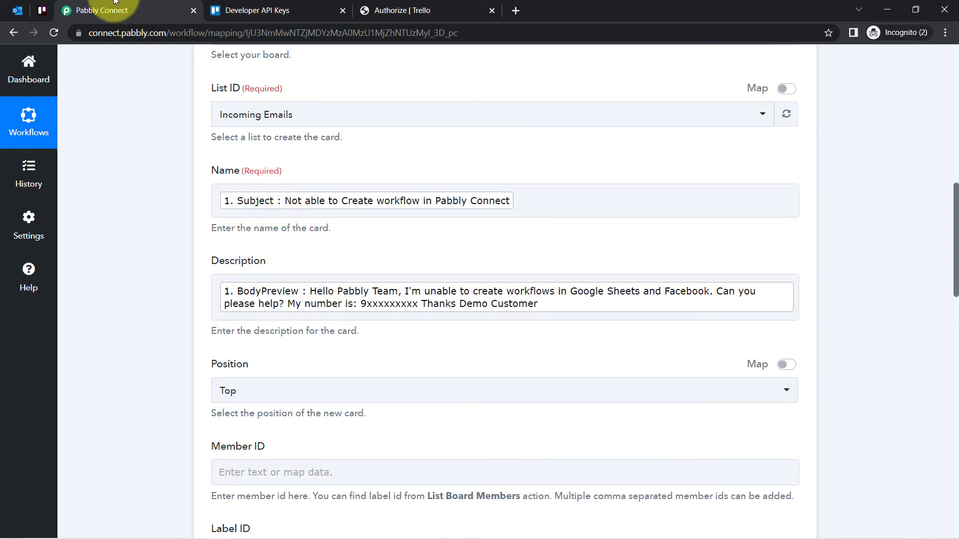
left_click(33, 15)
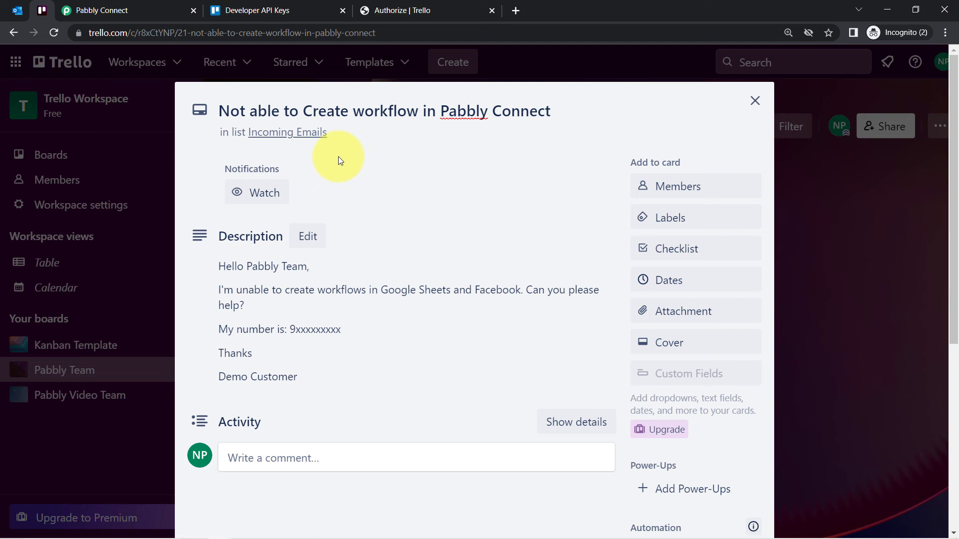
double_click(375, 112)
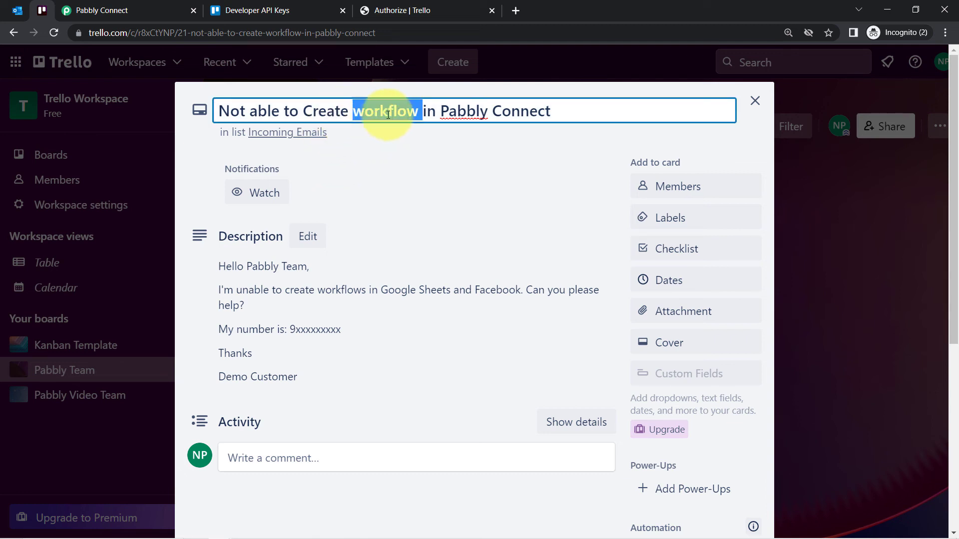
left_click(449, 113)
left_click(573, 120, "shift")
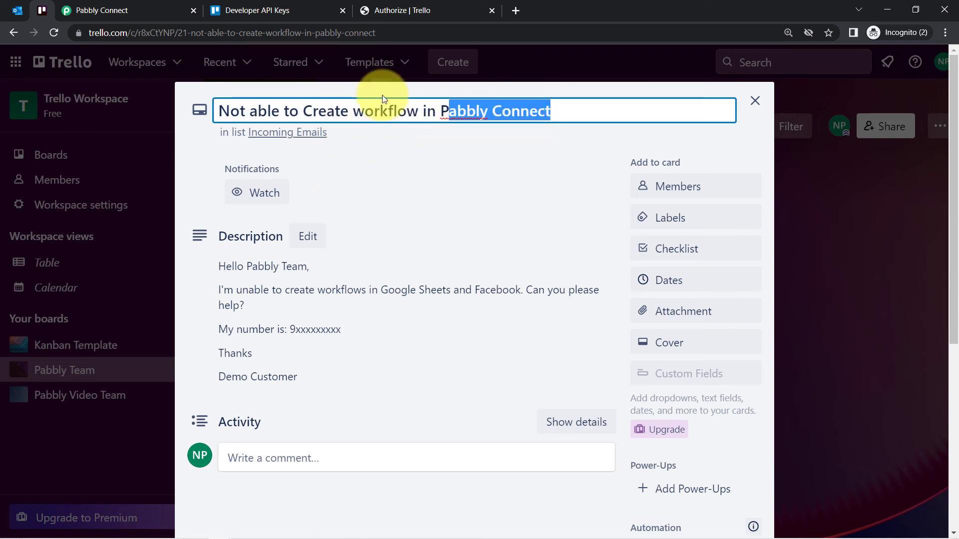
left_click(126, 9)
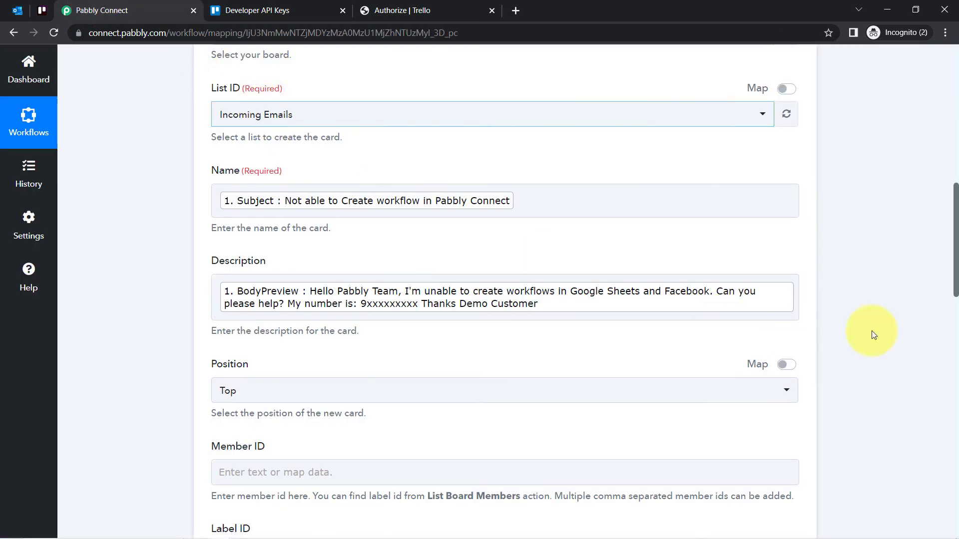
Insert a Filter by Pabbly step between the Microsoft Office 365 trigger and the Trello action
left_click_drag(956, 274, 937, 144)
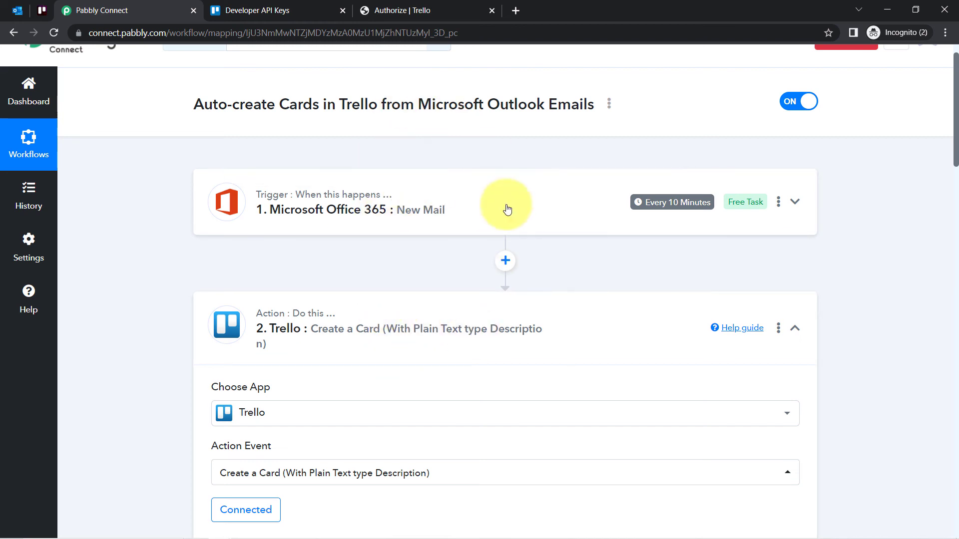
left_click(505, 260)
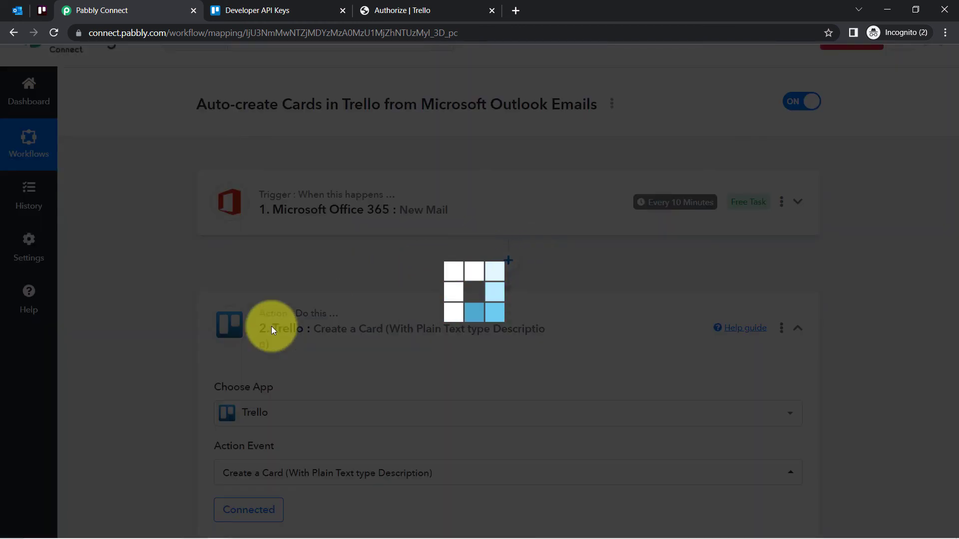
left_click(325, 409)
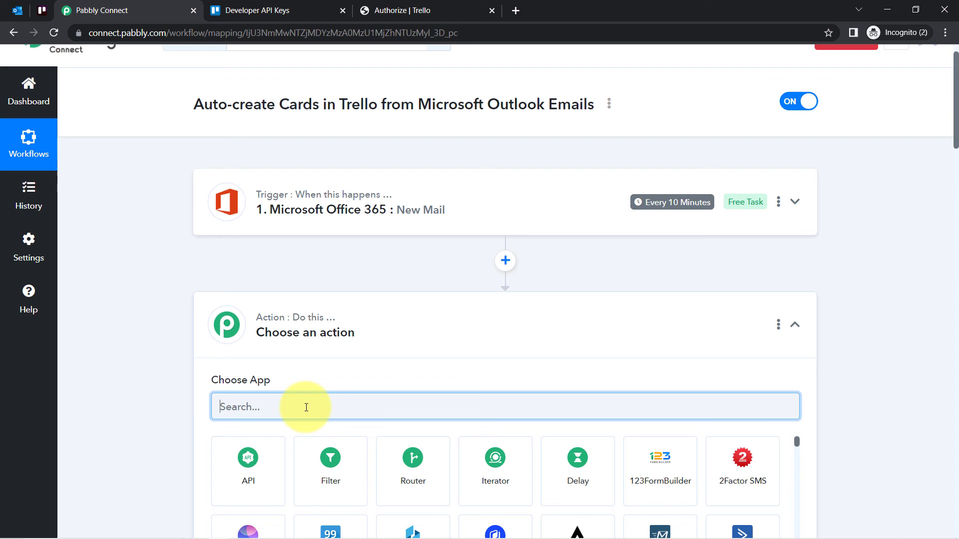
left_click(323, 472)
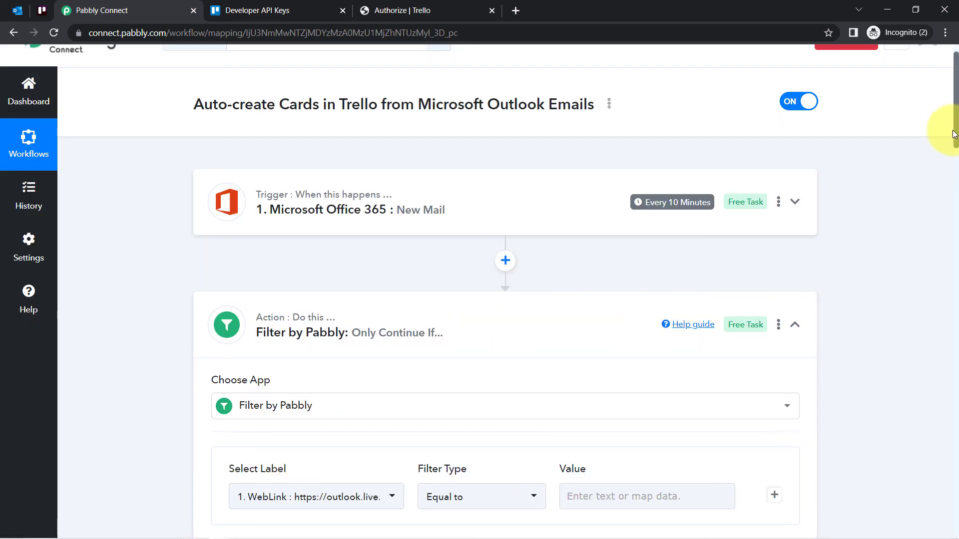
Set the filter condition's label to the Subject field from the Microsoft Office 365 trigger
scroll(957, 137, "down", 5)
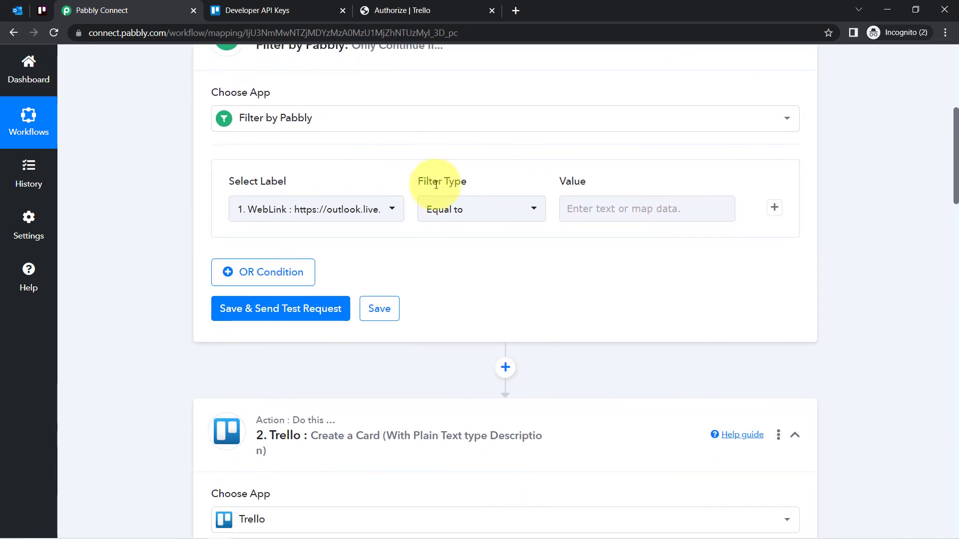
left_click(266, 214)
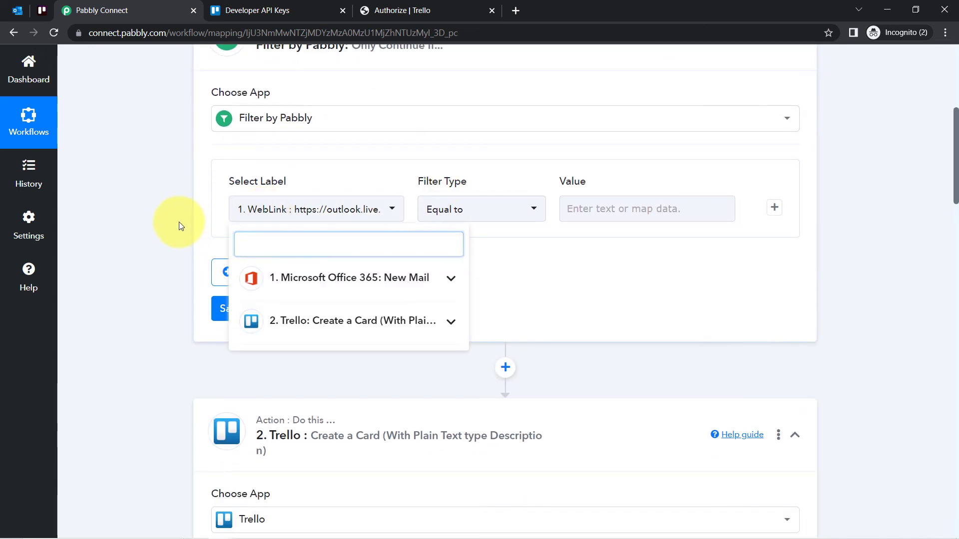
left_click(280, 210)
left_click(280, 209)
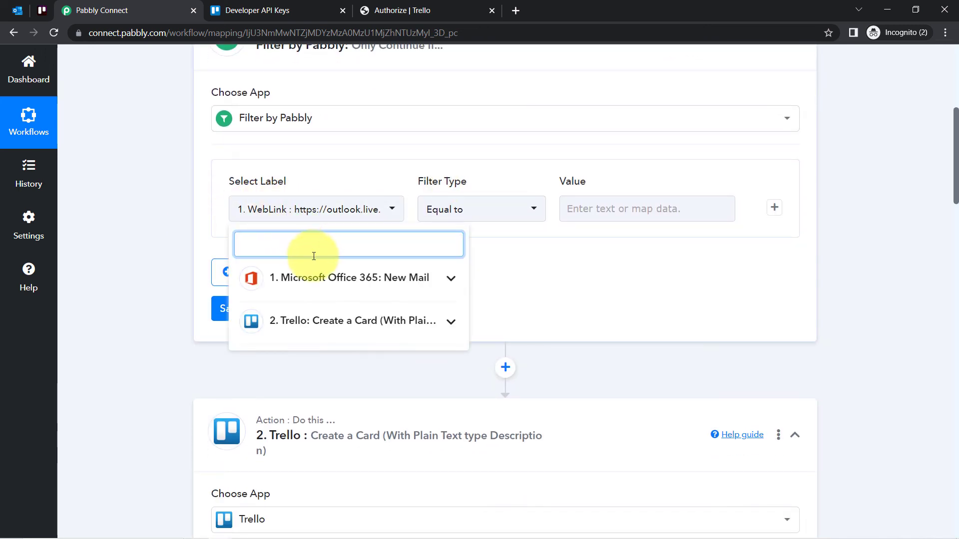
left_click(299, 285)
type("subje")
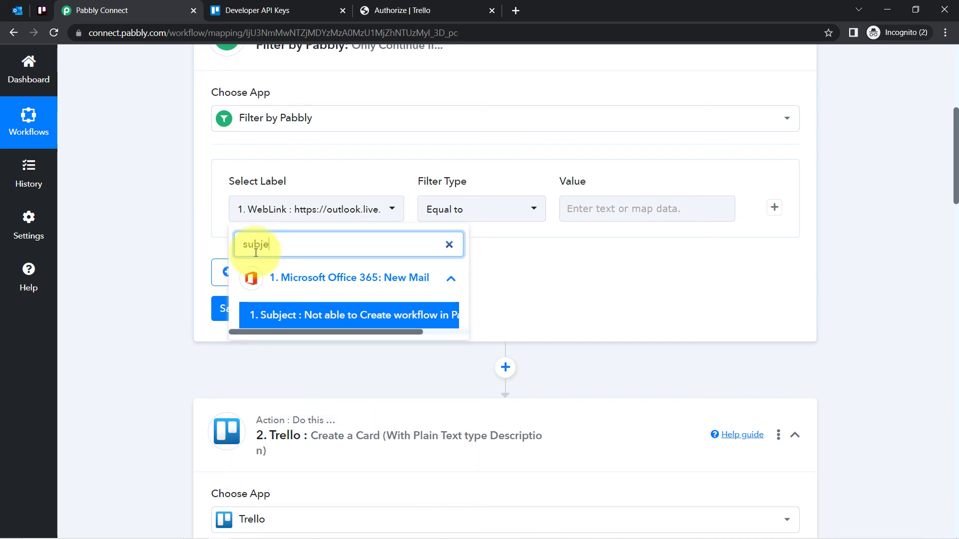
left_click(278, 314)
Make the subject condition match when it Contains "workflow", and save the filter with a test request
left_click(444, 220)
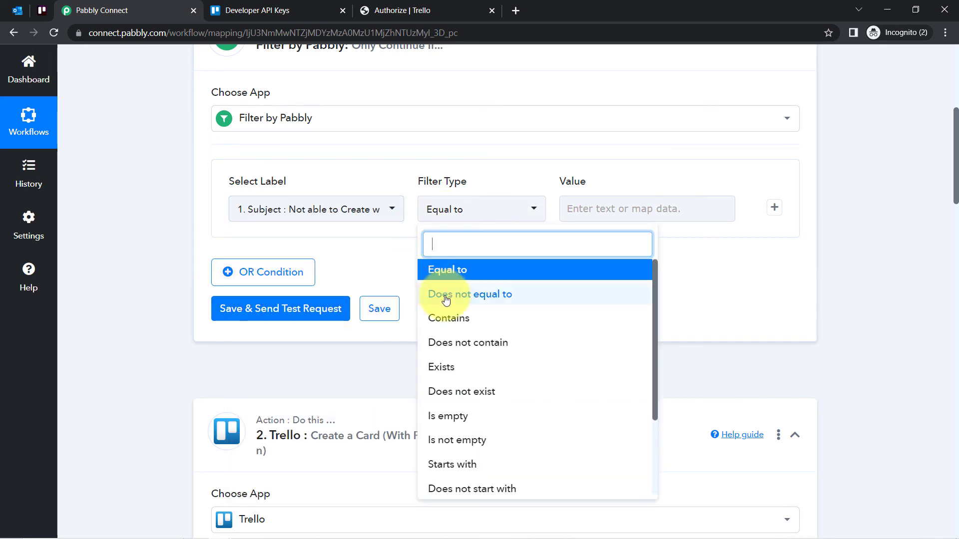
left_click(461, 325)
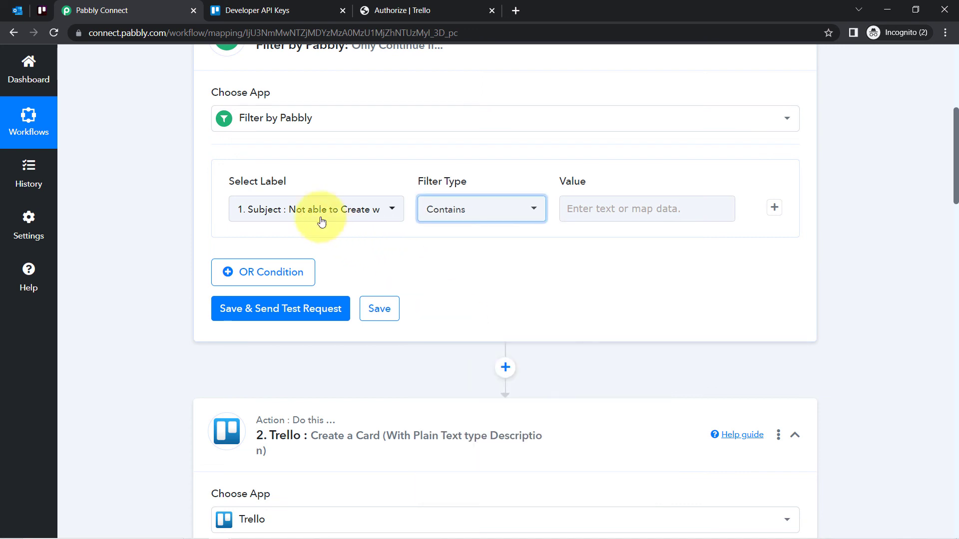
left_click(622, 212)
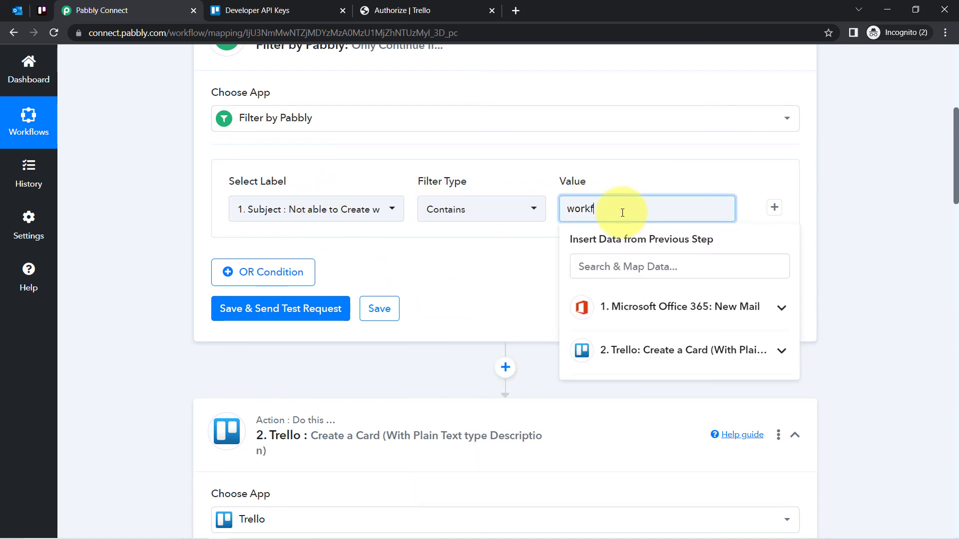
left_click(263, 307)
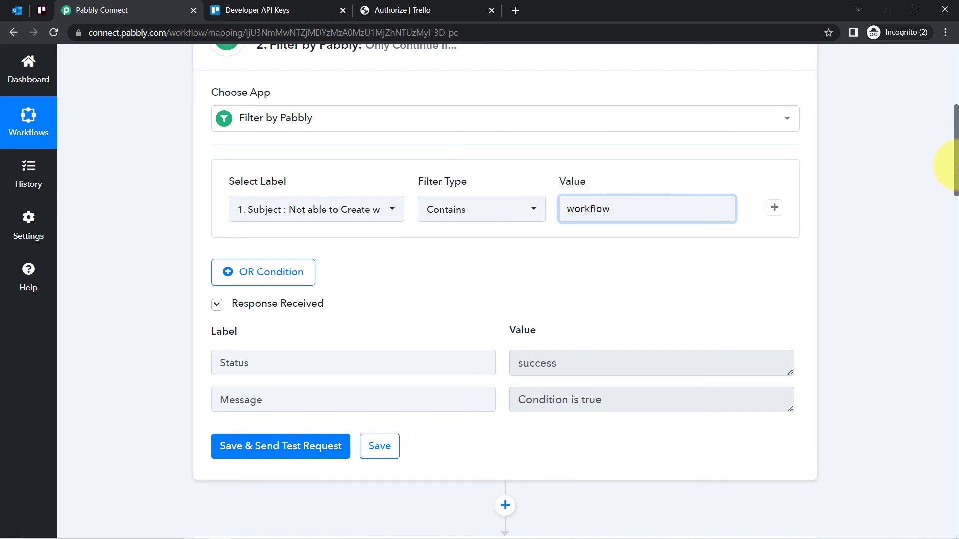
Add an OR condition to the filter with the value "Pabbly", and save it with a test request
mouse_move(956, 168)
left_mouse_down()
mouse_move(955, 208)
mouse_move(956, 158)
left_mouse_up()
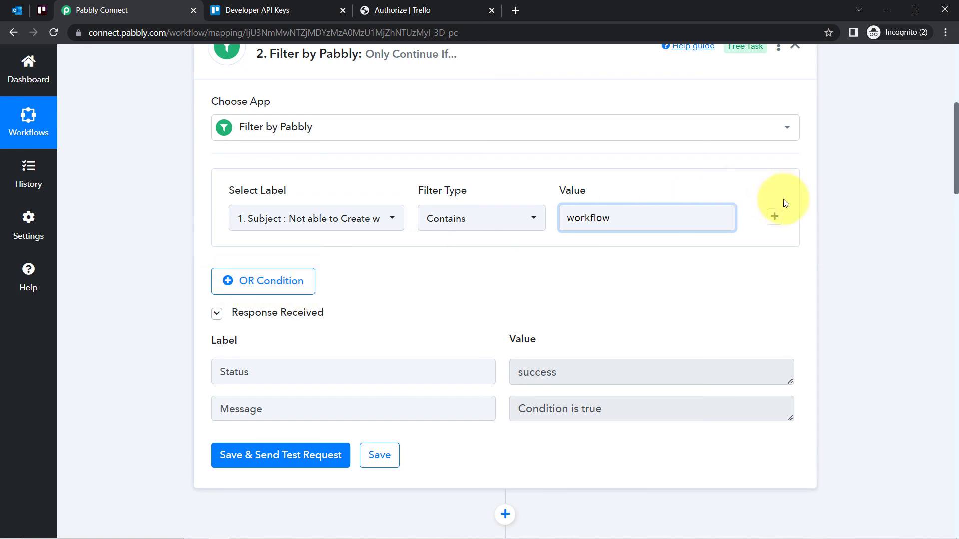
left_click(255, 282)
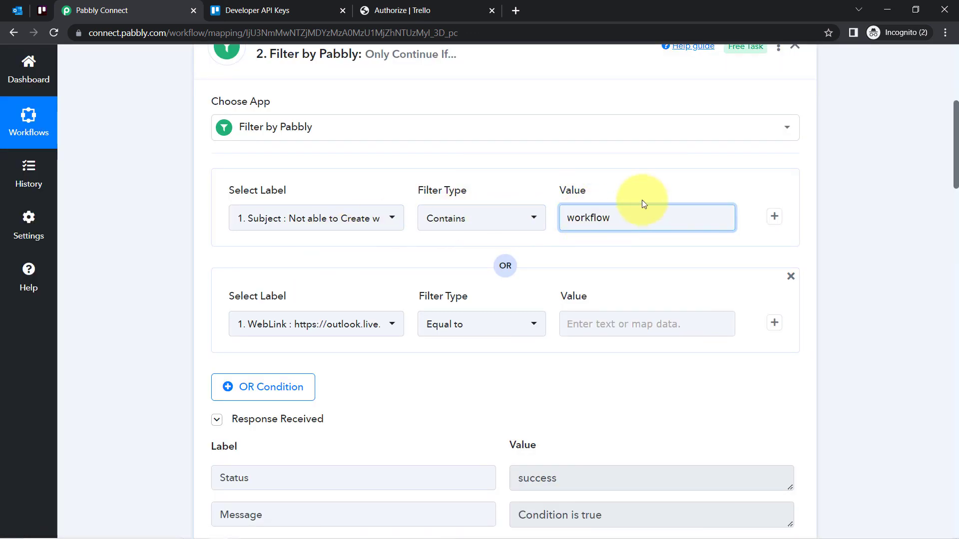
left_click(576, 326)
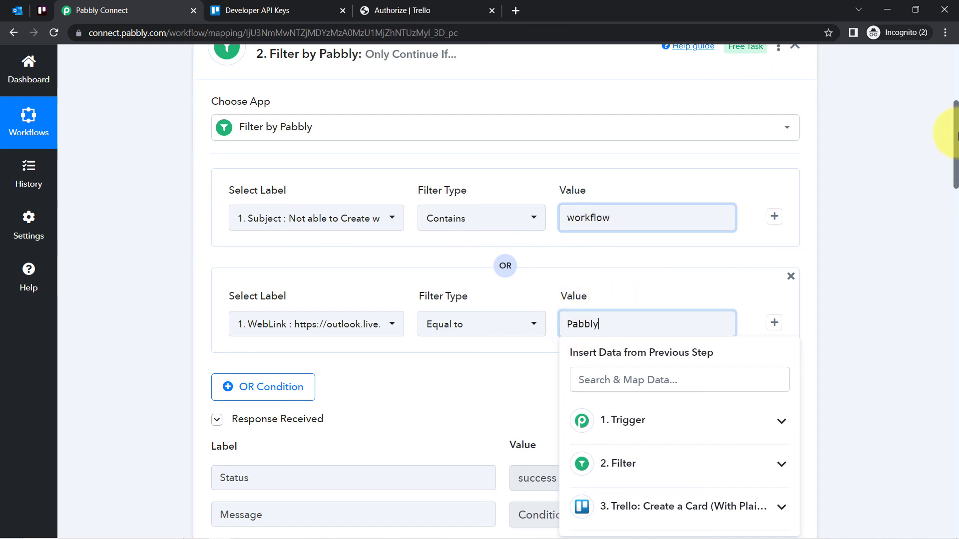
left_click_drag(954, 140, 957, 166)
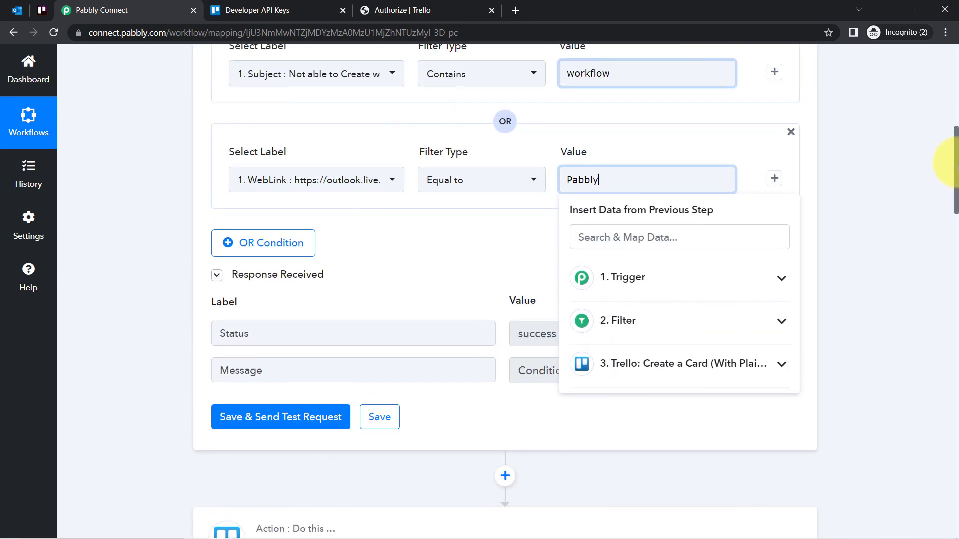
left_click(422, 248)
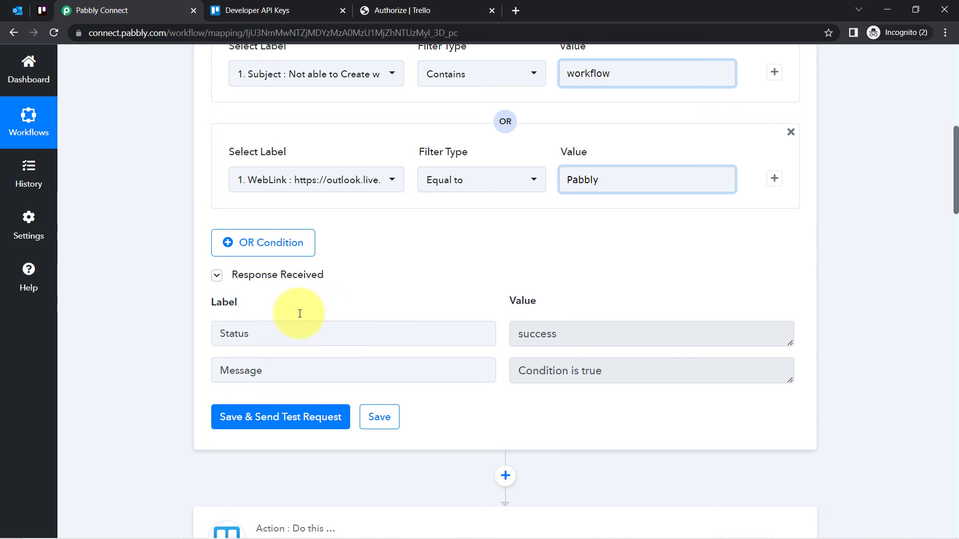
left_click(264, 417)
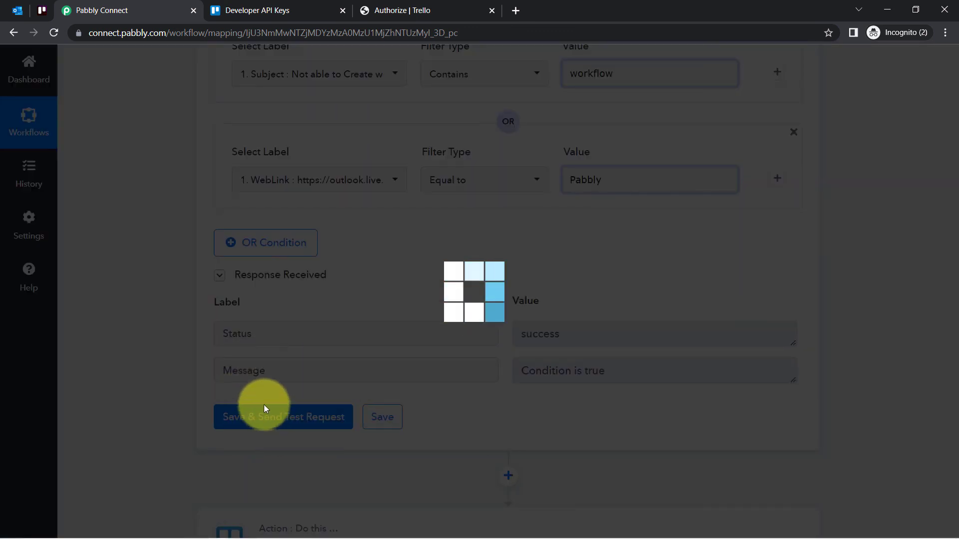